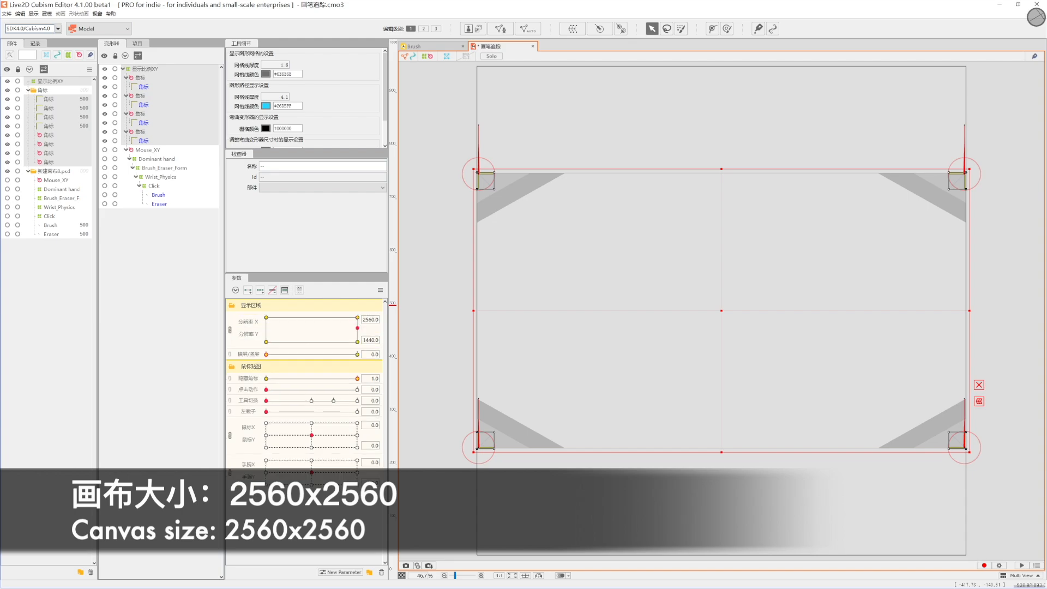
Preview the display area by varying the 分辨率 X/Y and 横屏/竖屏 parameters, and return to 2560 × 1440 landscape
mouse_move(357, 328)
mouse_down()
mouse_move(348, 318)
mouse_move(287, 322)
mouse_move(291, 340)
mouse_move(354, 335)
mouse_move(273, 317)
mouse_move(357, 318)
mouse_move(266, 317)
mouse_move(357, 316)
mouse_move(271, 328)
mouse_move(357, 328)
mouse_up()
click(230, 330)
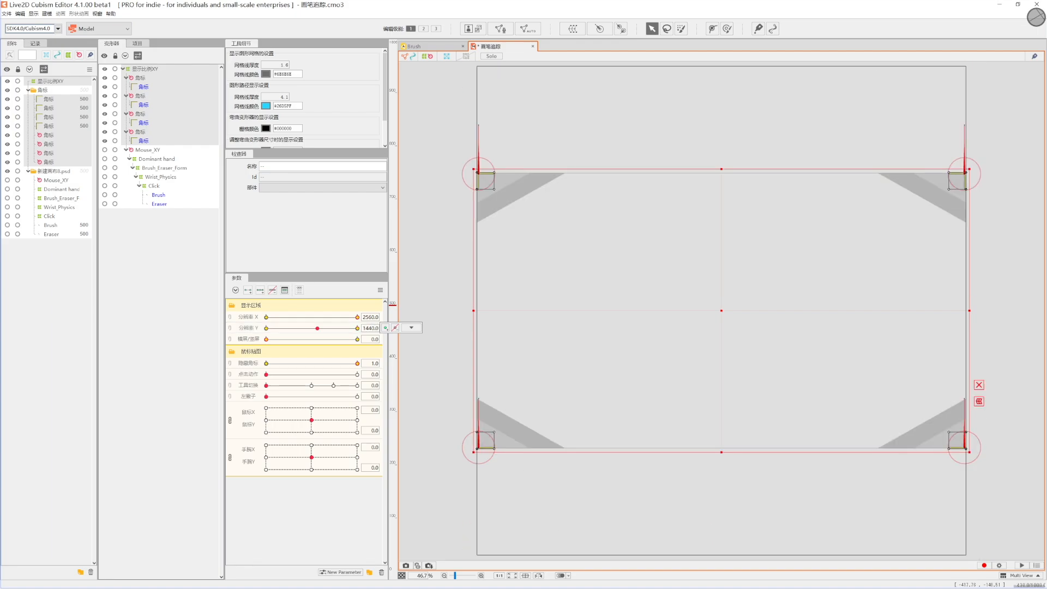
drag(266, 340, 295, 317)
click(229, 317)
drag(358, 354, 266, 354)
drag(294, 318, 352, 322)
mouse_move(266, 355)
mouse_down()
mouse_move(317, 354)
mouse_move(266, 354)
mouse_up()
drag(352, 323, 357, 328)
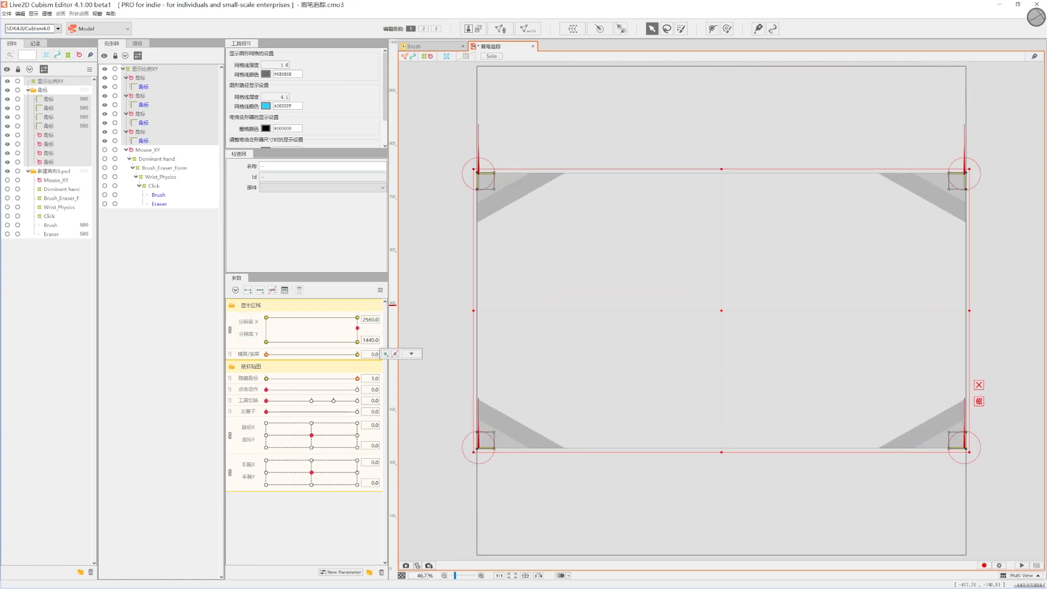
Make all hand objects visible, from the Mouse_XY deformer down to the Eraser mesh
click(615, 346)
click(148, 150)
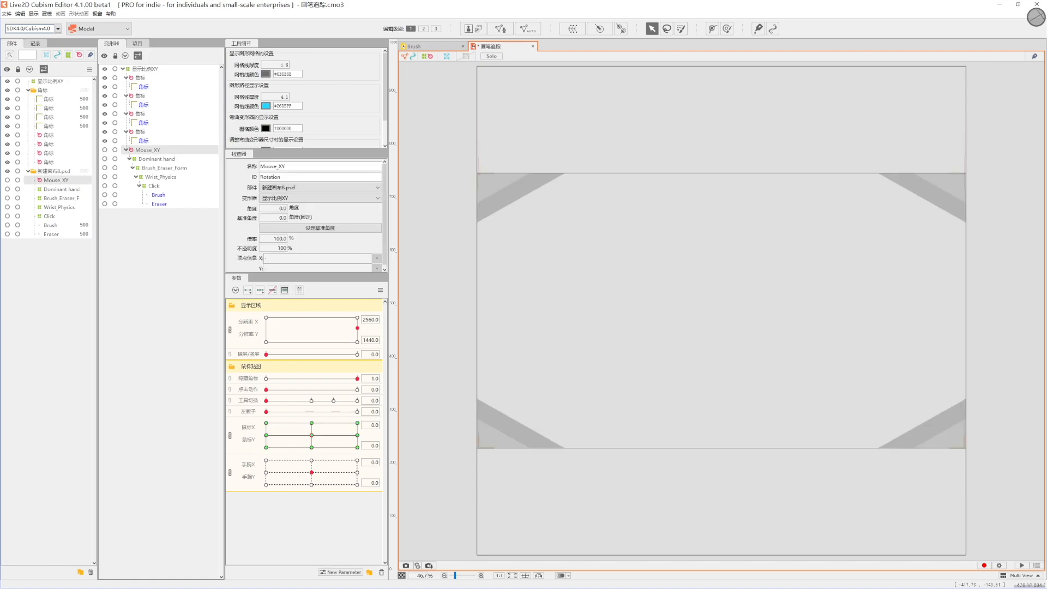
shift+click(159, 204)
click(105, 204)
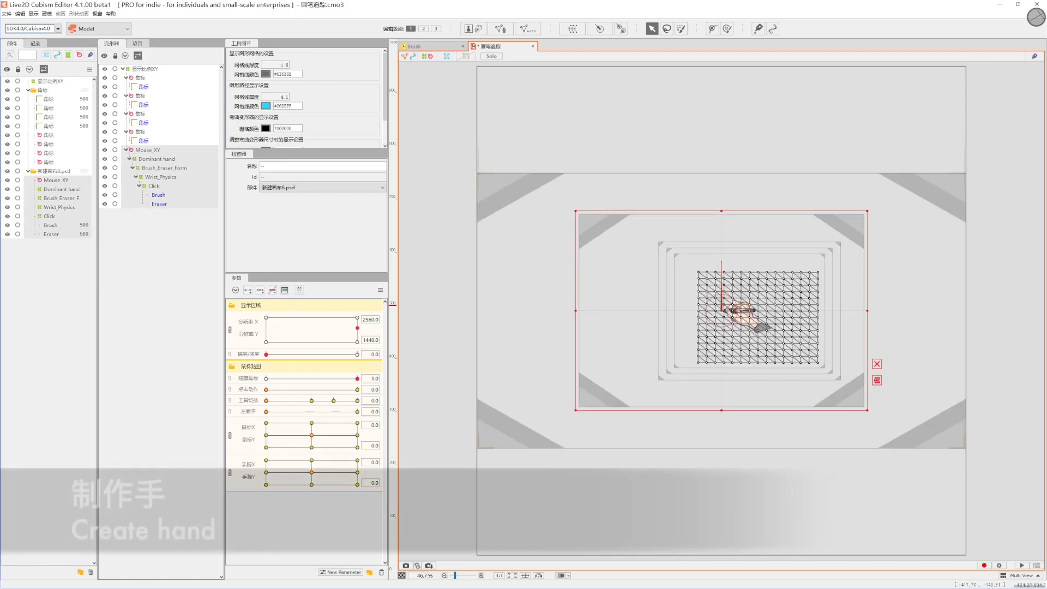
Examine the Brush and Eraser meshes and preview the tool swap by setting 工具切换 to 1.0
click(148, 150)
click(158, 195)
shift+click(160, 204)
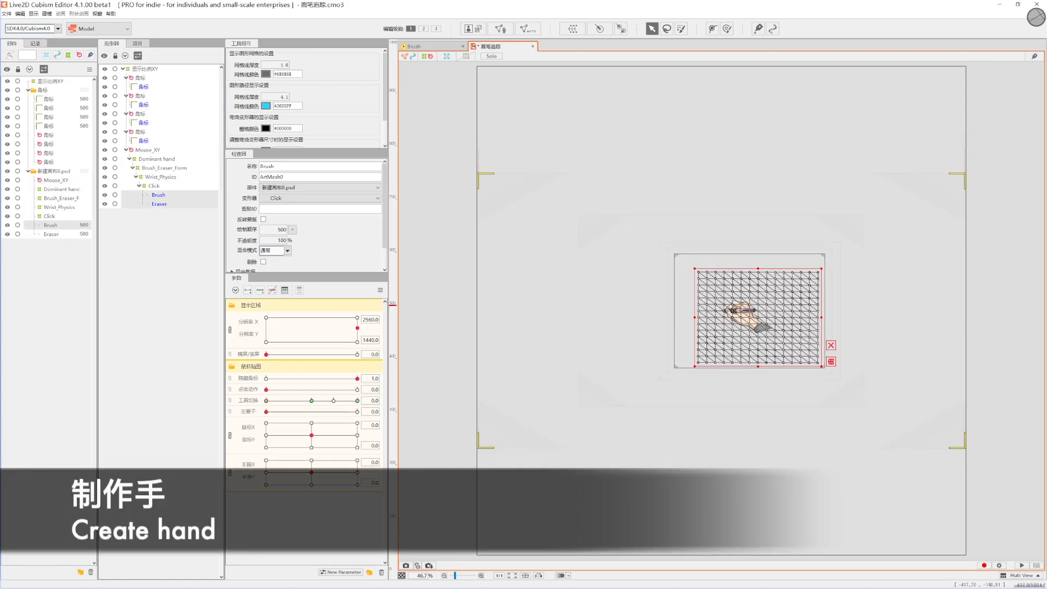
click(627, 322)
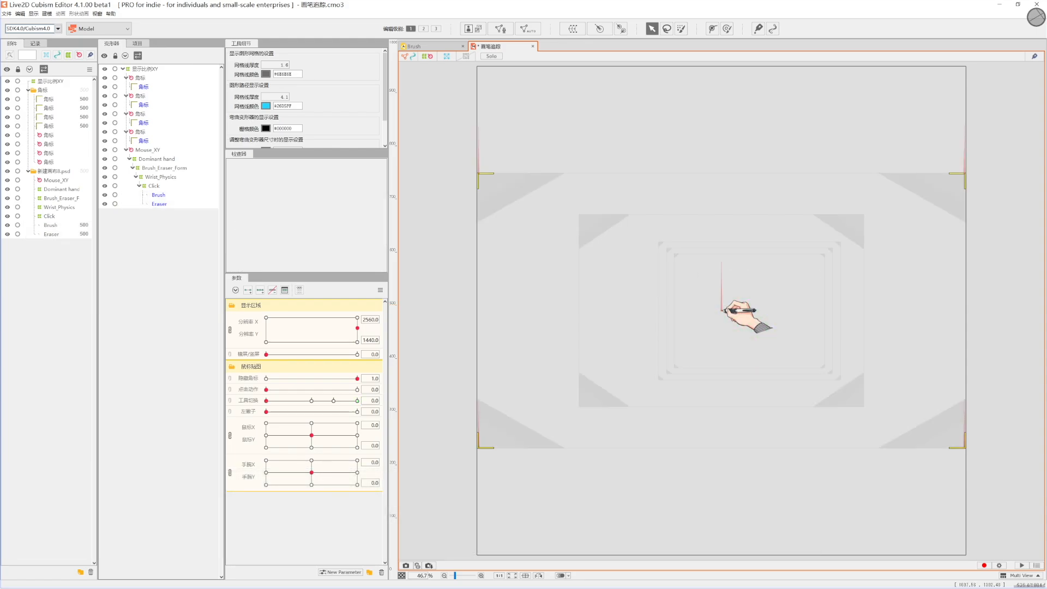
scroll(785, 314, up, 4)
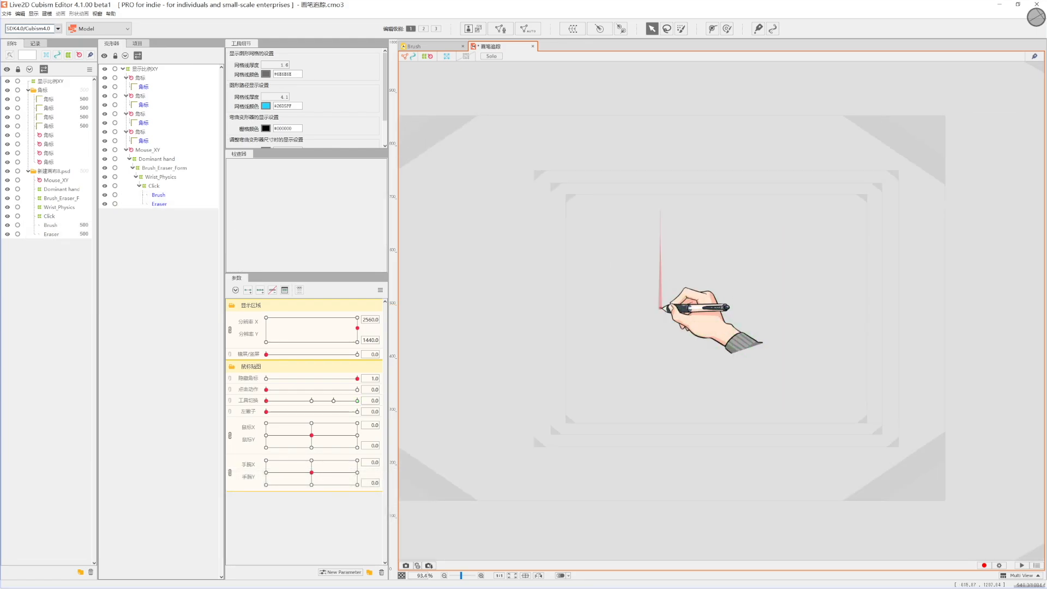
mouse_move(266, 401)
mouse_down()
mouse_move(414, 401)
mouse_move(266, 400)
mouse_move(357, 401)
mouse_up()
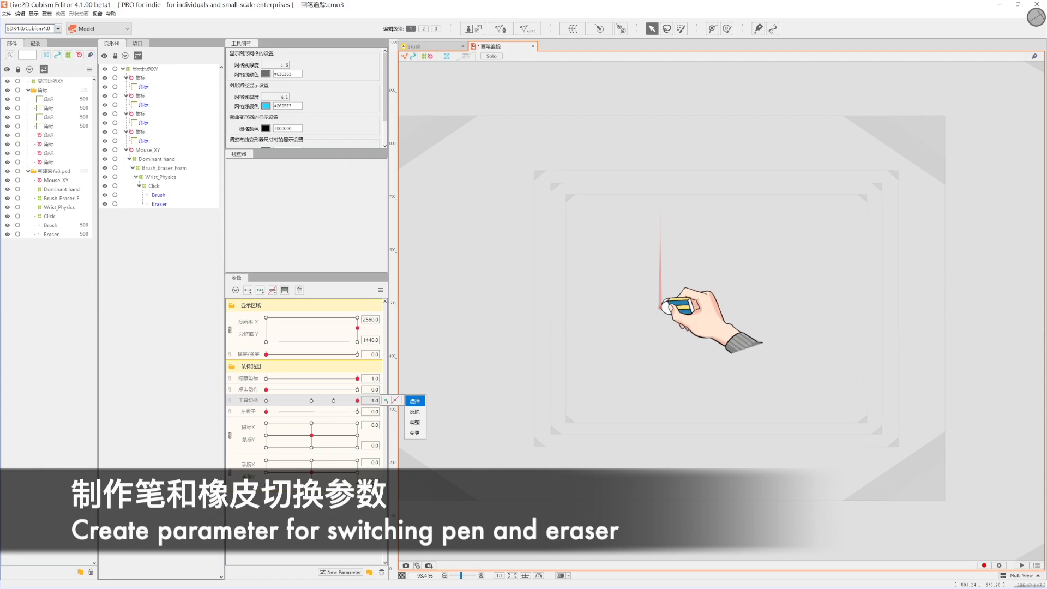
Preview the Click deformer with the 点击动作 parameter and the Wrist_Physics deformer with the 手腕X/Y parameters
click(154, 186)
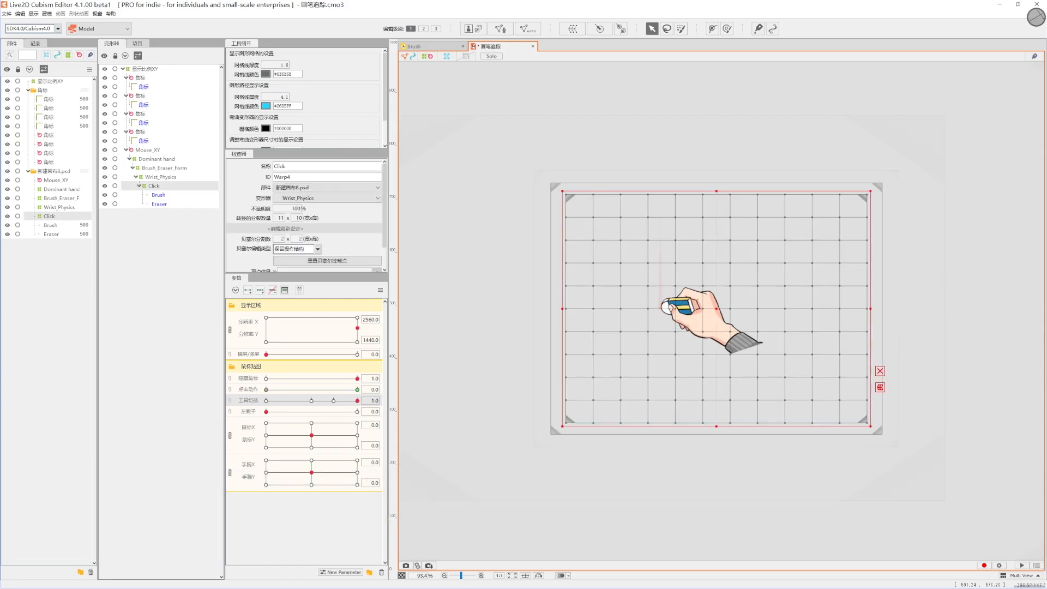
click(266, 401)
mouse_move(266, 389)
mouse_down()
mouse_move(358, 390)
mouse_move(266, 389)
mouse_up()
click(411, 388)
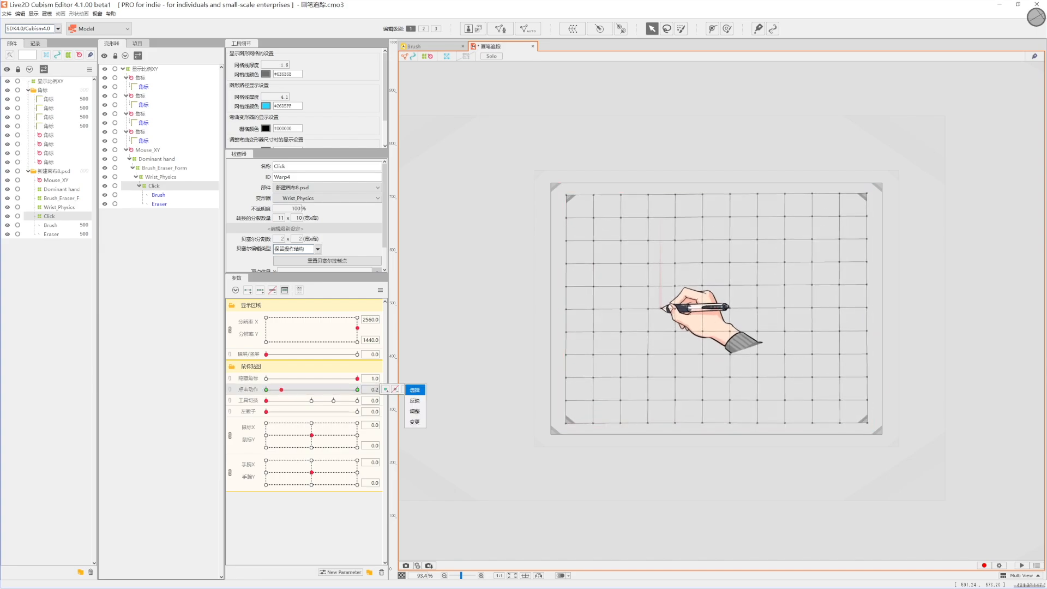
click(414, 389)
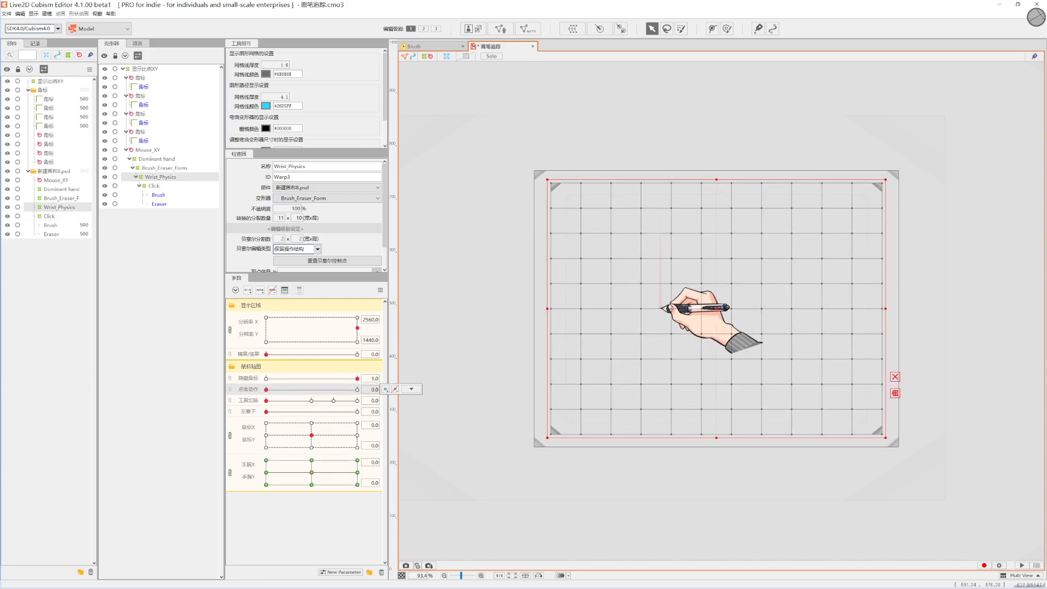
mouse_move(311, 473)
mouse_down()
mouse_move(355, 472)
mouse_move(268, 474)
mouse_move(302, 461)
mouse_move(351, 460)
mouse_move(308, 460)
mouse_move(311, 473)
mouse_up()
Preview Brush_Eraser_Form with the 工具切换 parameter and Dominant hand with the 左撇子 parameter, and reset both to 0
click(165, 168)
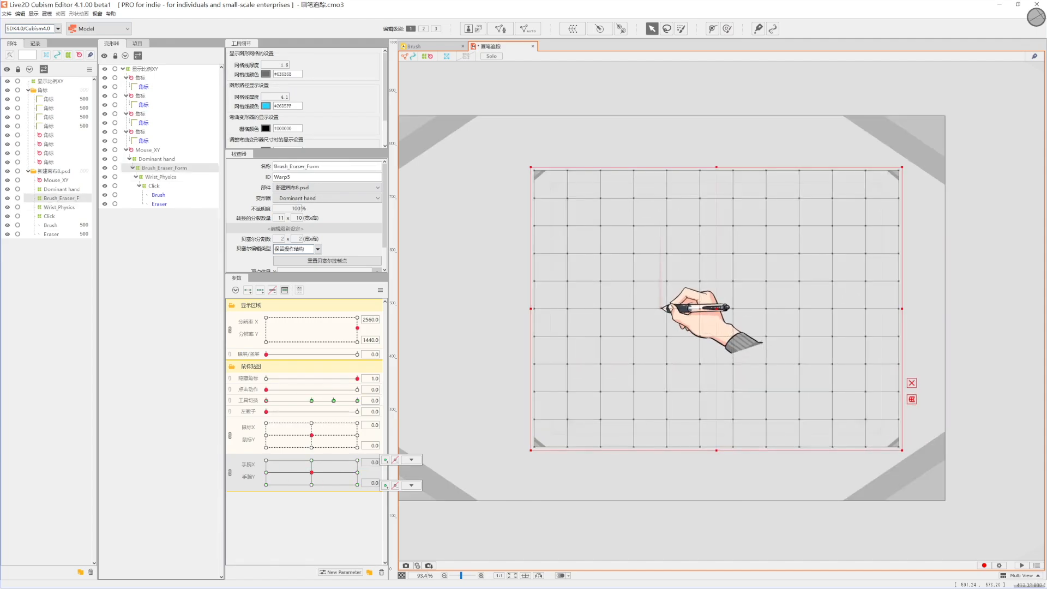
mouse_move(266, 401)
mouse_down()
mouse_move(327, 401)
mouse_move(266, 401)
mouse_move(325, 401)
mouse_move(266, 401)
mouse_move(269, 412)
mouse_move(357, 412)
mouse_up()
click(157, 159)
click(266, 412)
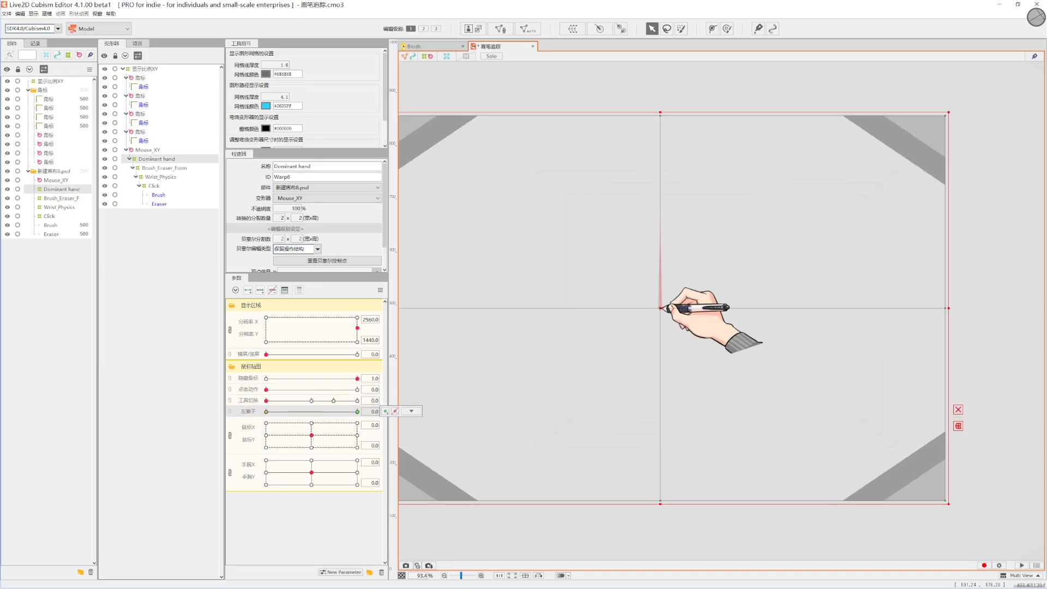
scroll(521, 346, down, 3)
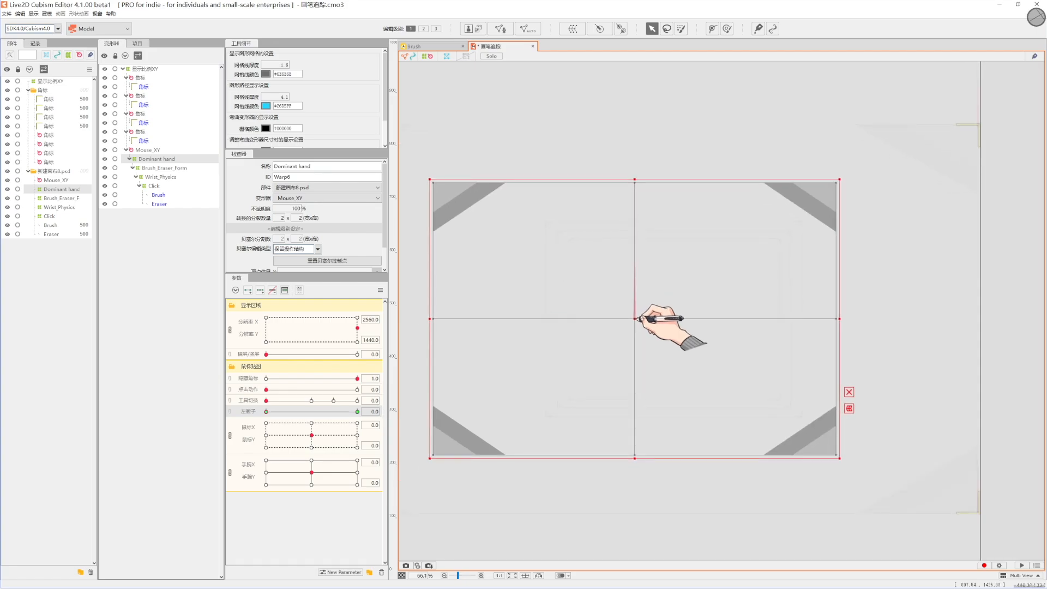
click(468, 166)
scroll(493, 278, up, 1)
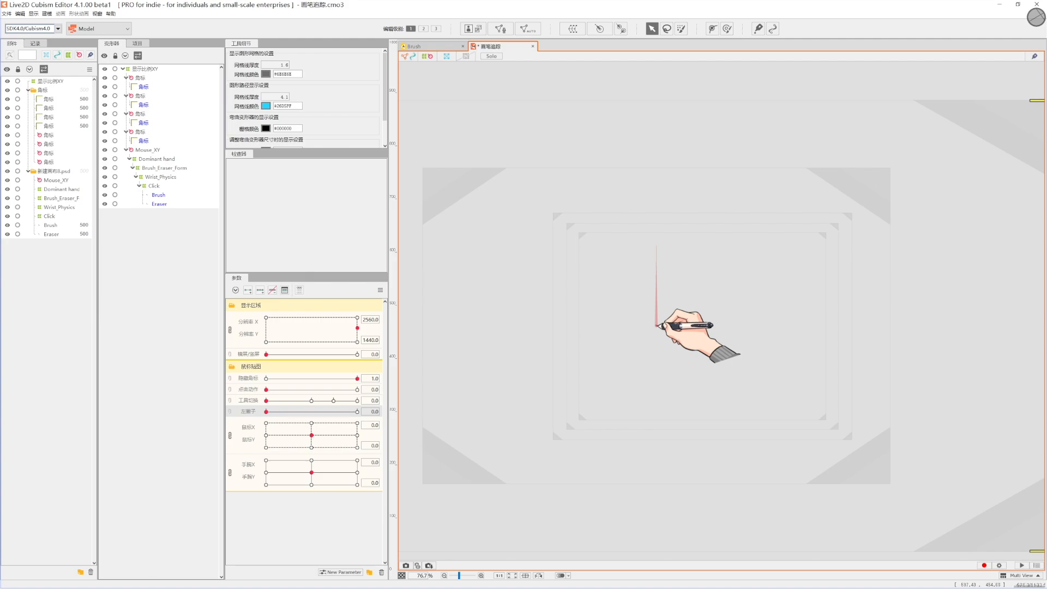
Examine the Brush animation scene, comparing the held tool between frames 0 and 2
click(414, 47)
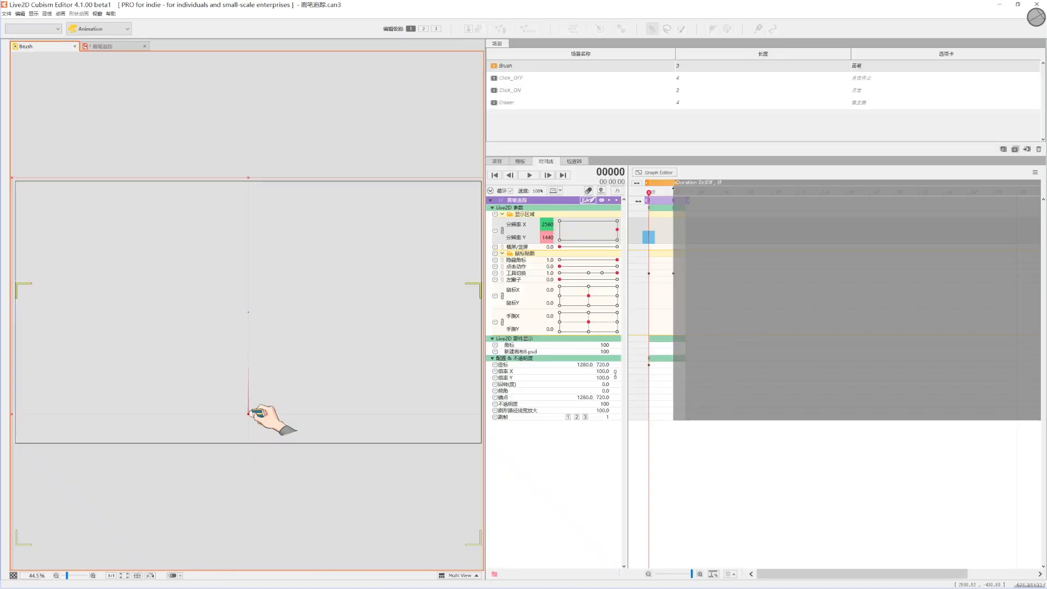
key(alt)
key(alt)
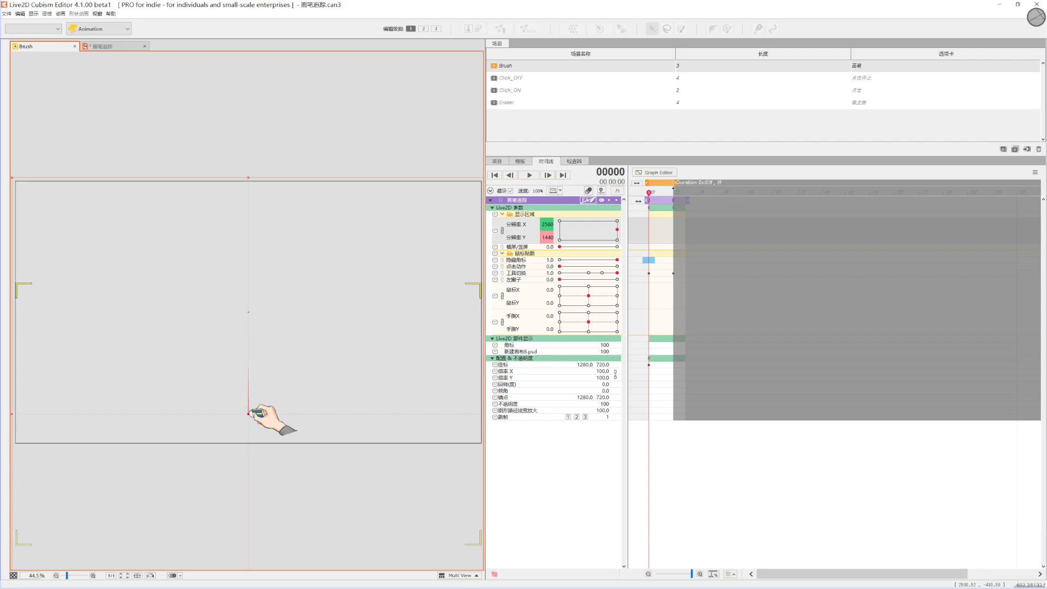
key(Right)
key(Right)
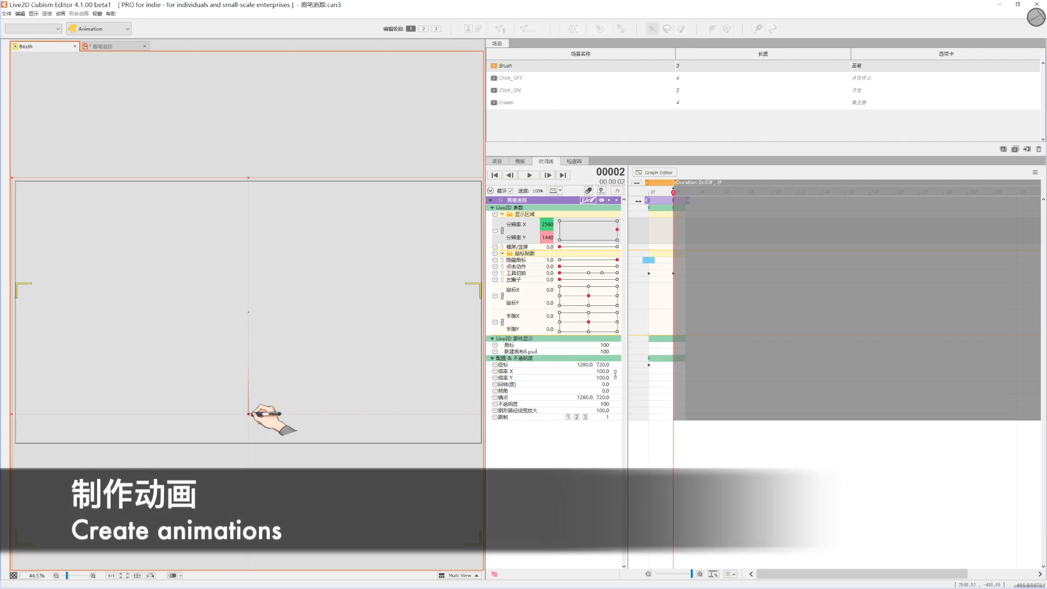
scroll(279, 428, up, 8)
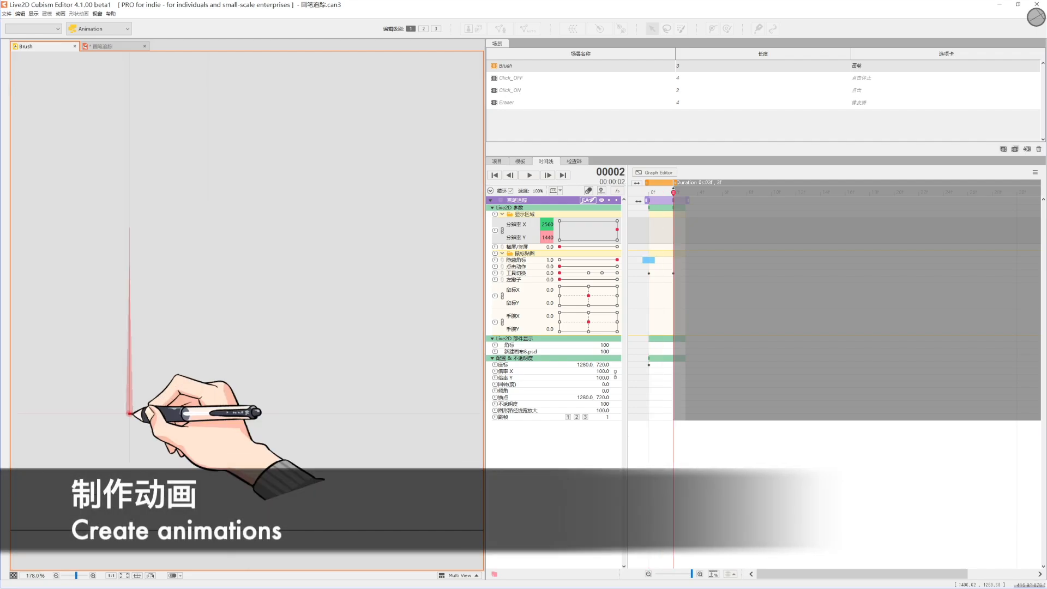
drag(254, 396, 263, 385)
key(Left)
key(Left)
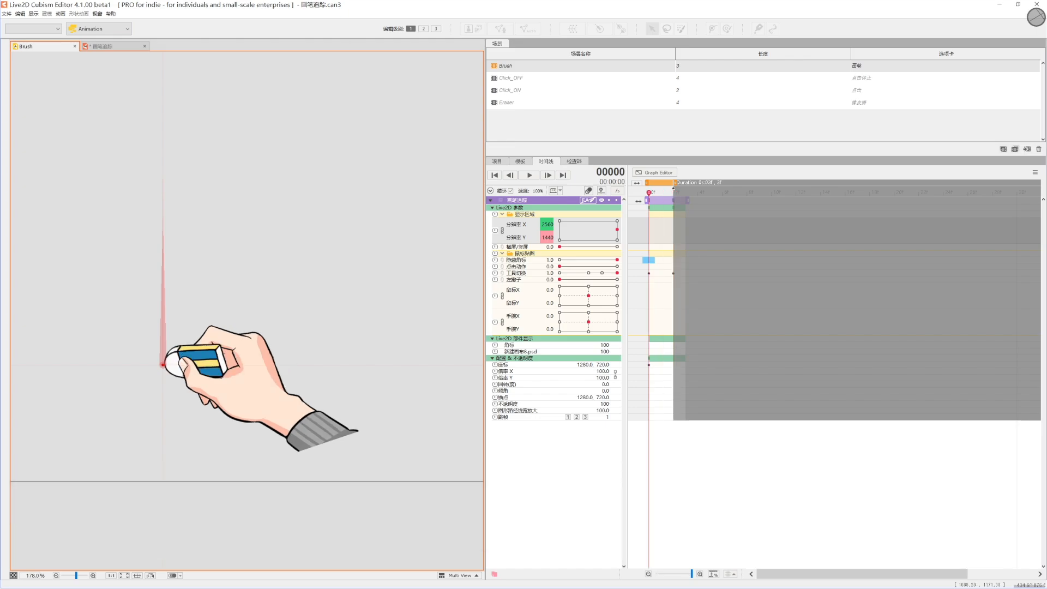
key(Right)
key(Right)
key(Left)
key(Left)
Examine the Eraser animation scene frame by frame, from frame 0 to frame 3 and back
click(507, 103)
key(Right)
key(Right)
key(Right)
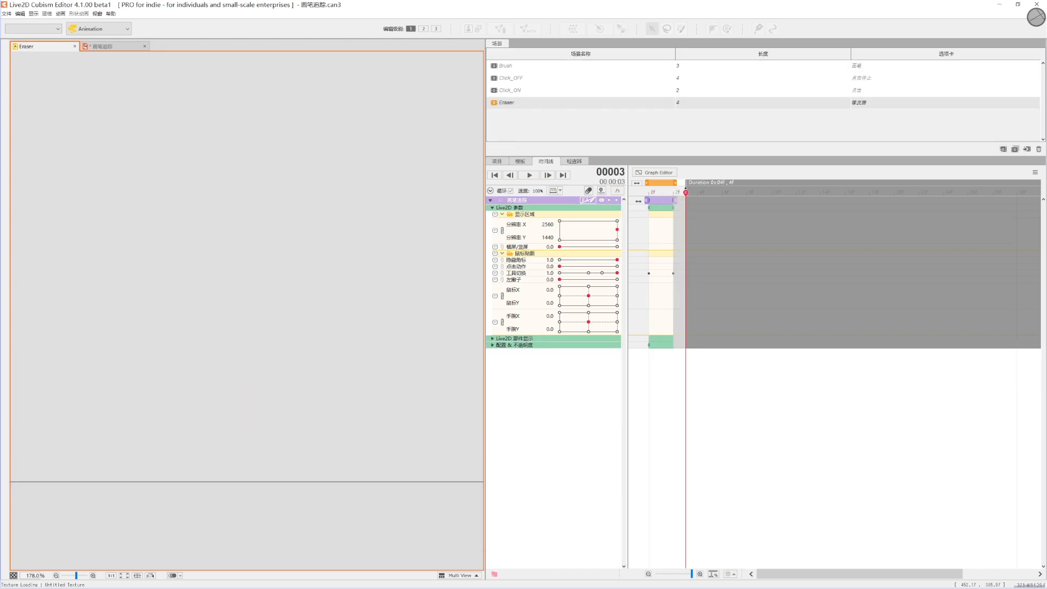
key(Left)
key(Left)
key(Left)
key(Right)
key(Right)
key(Left)
key(Left)
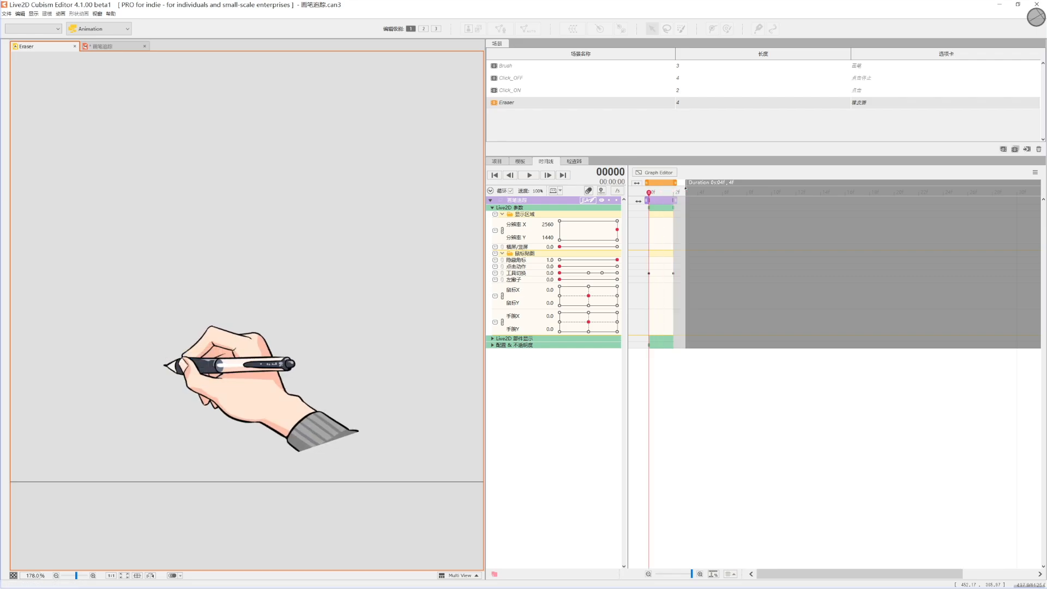
Examine the Click_ON animation scene by comparing its first two frames
click(510, 90)
key(Right)
key(Left)
key(Right)
key(Left)
Examine the Click_OFF animation scene by stepping three frames forward and back to the start
click(511, 78)
key(Right)
key(Right)
key(Right)
key(Left)
key(Left)
key(Left)
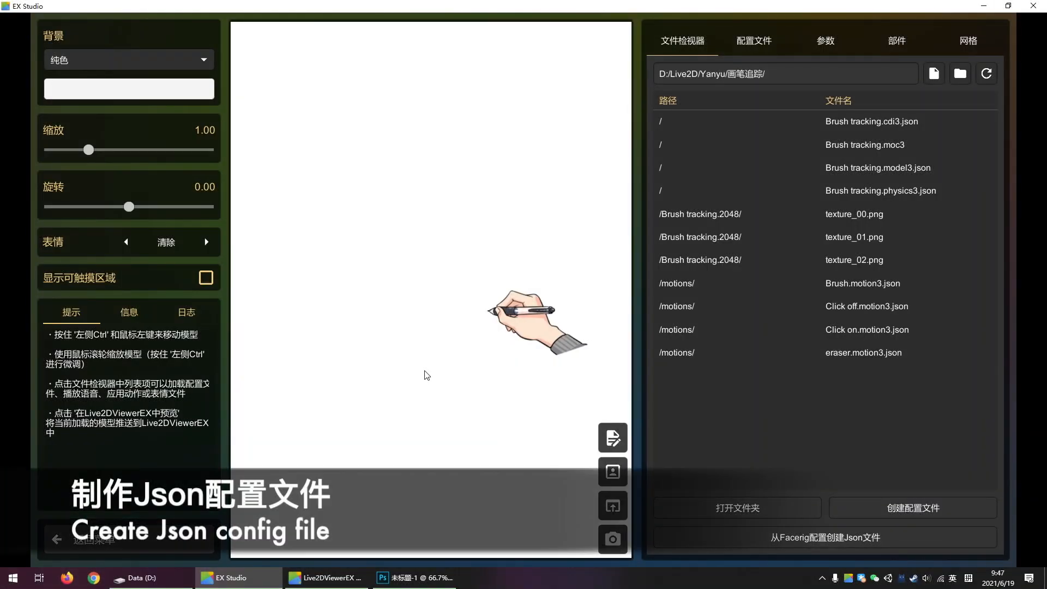
In EX Studio, open the model's configuration editor and review its version, texture, hit-area and motion sections
click(608, 427)
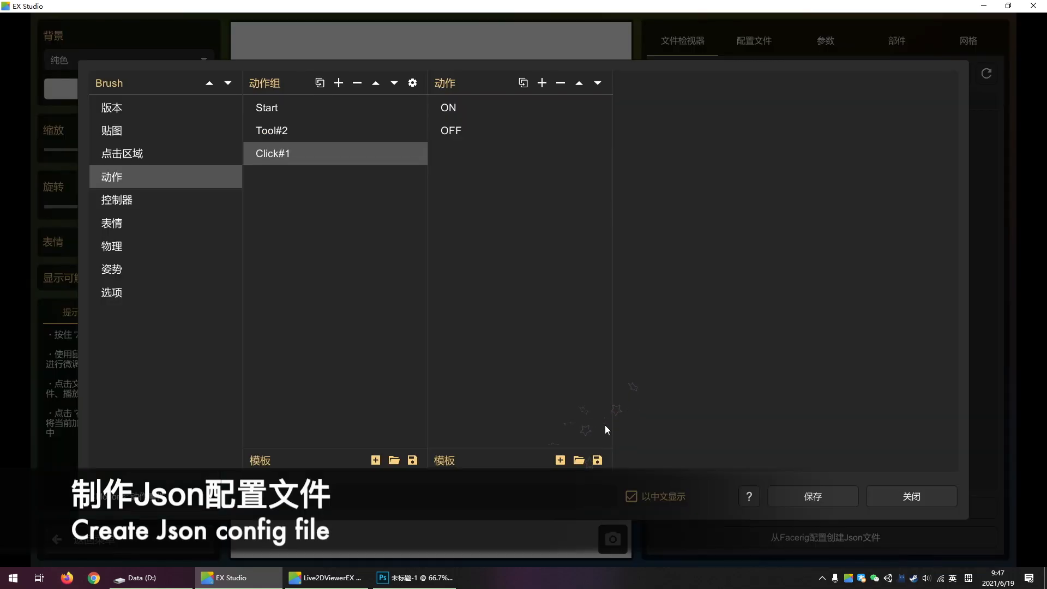
click(181, 107)
click(166, 124)
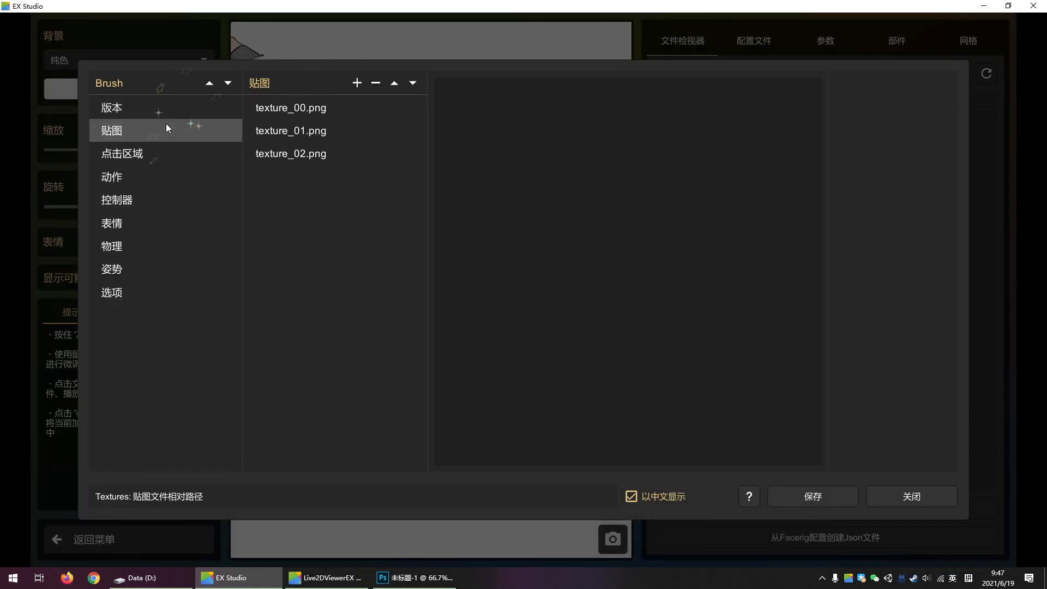
click(162, 149)
click(156, 173)
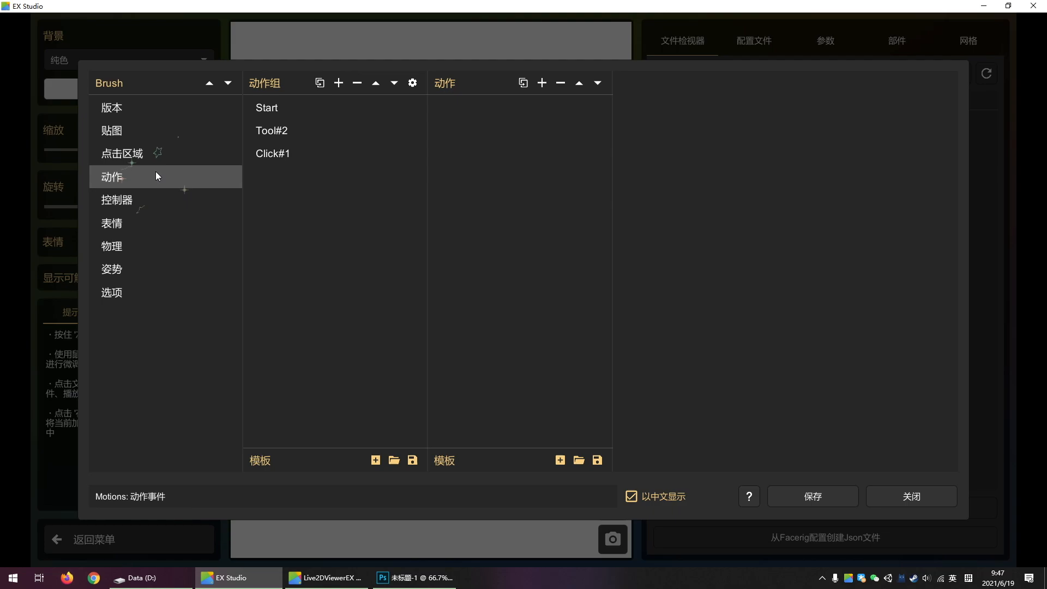
Examine the float variable settings of the Start motion in the Start group
click(268, 111)
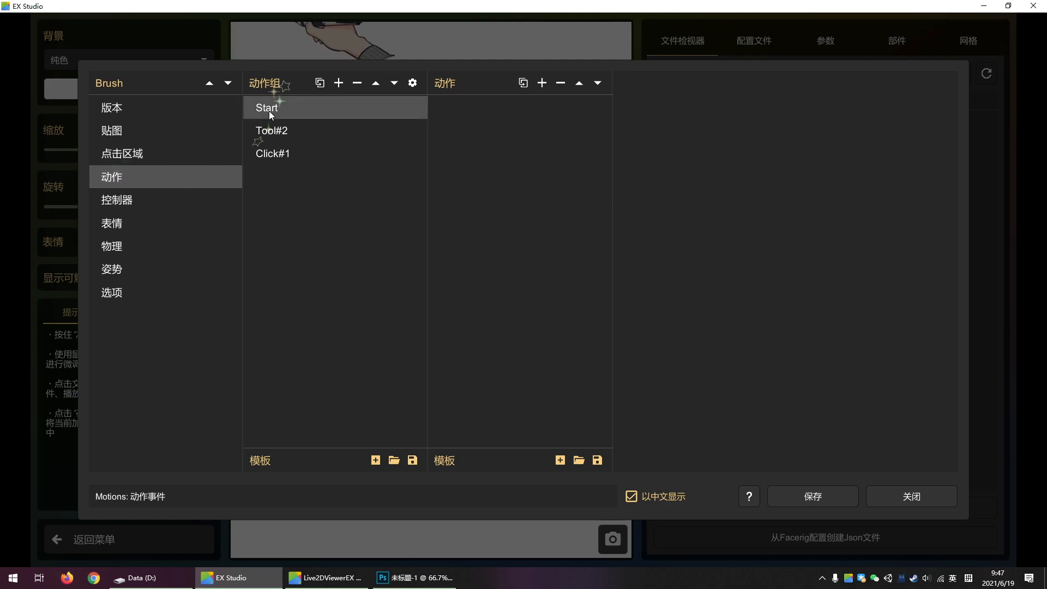
click(454, 108)
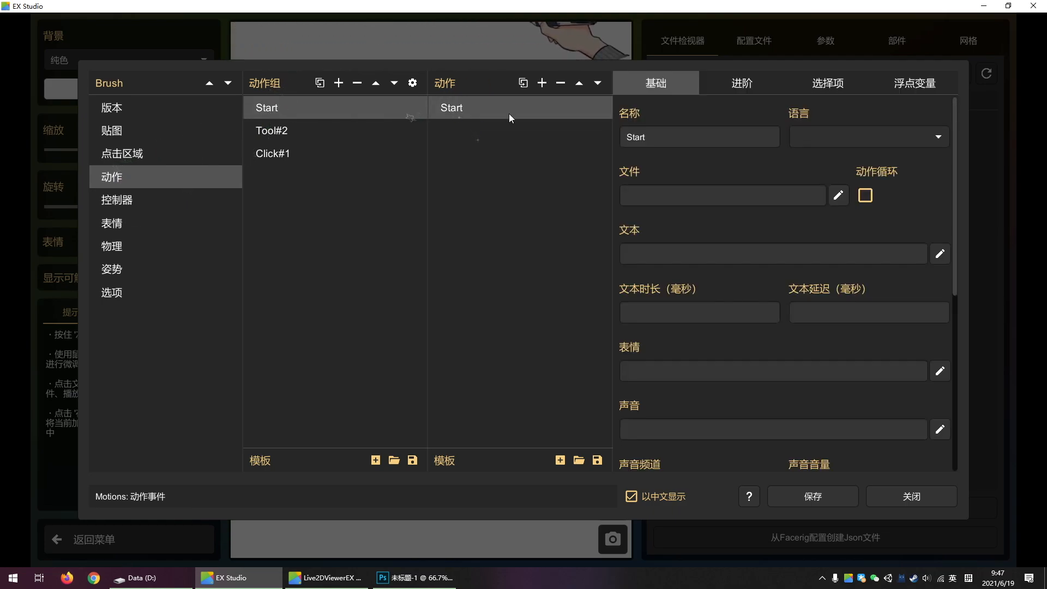
click(879, 85)
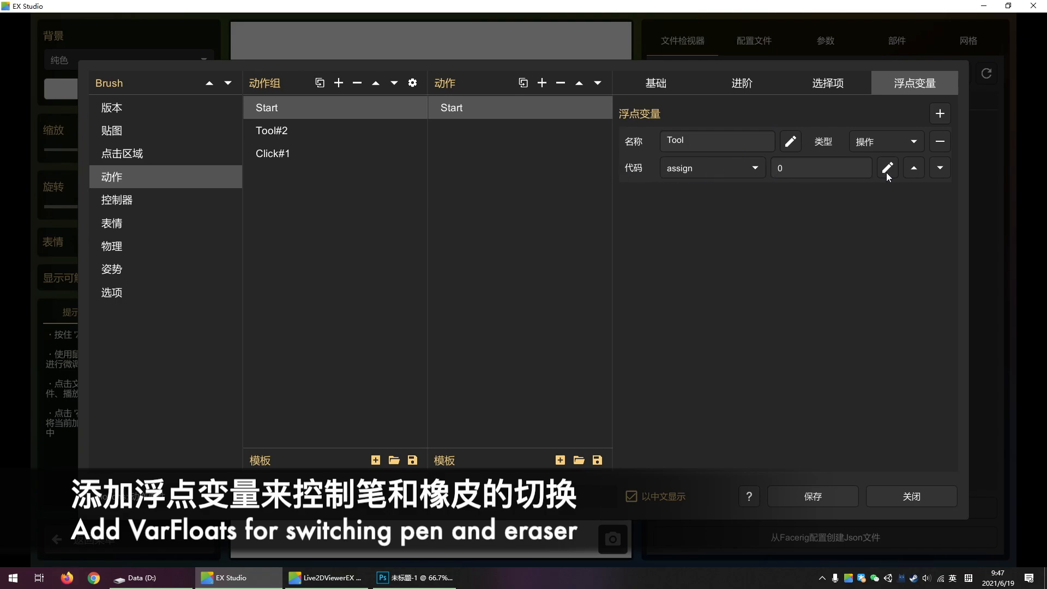
Examine the float variable conditions and assignments of the eraser and Brush motions in the Tool#2 group
click(303, 130)
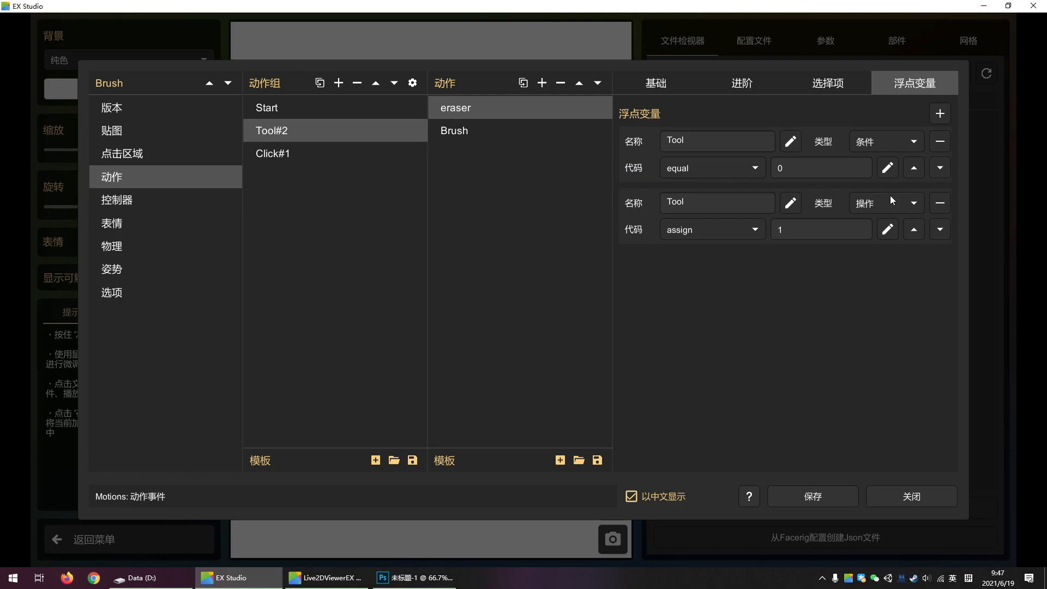
click(518, 134)
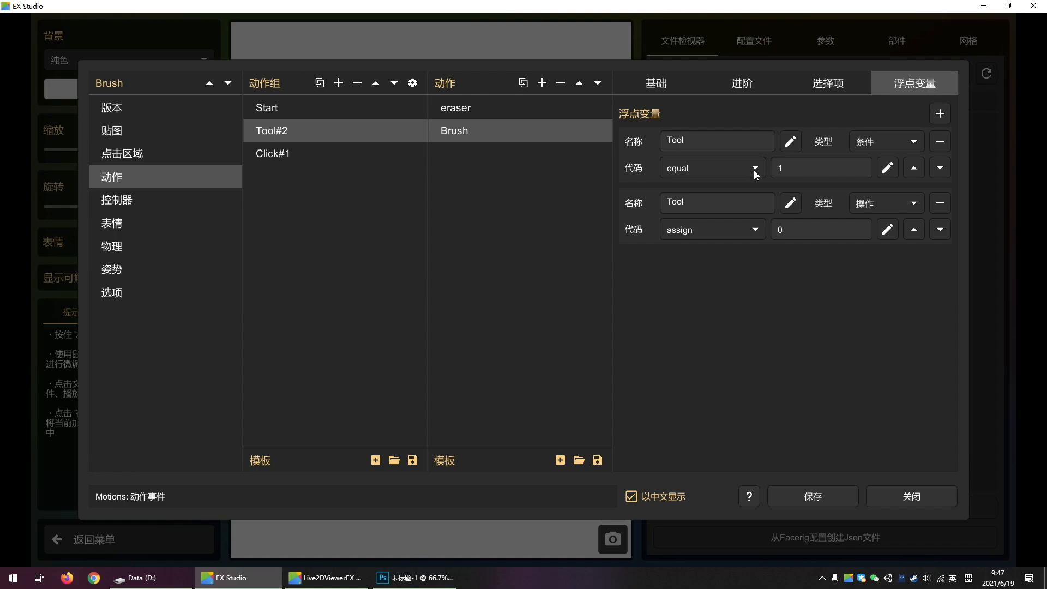
Examine which motion files the ON and OFF motions of the Click#1 group use
click(297, 153)
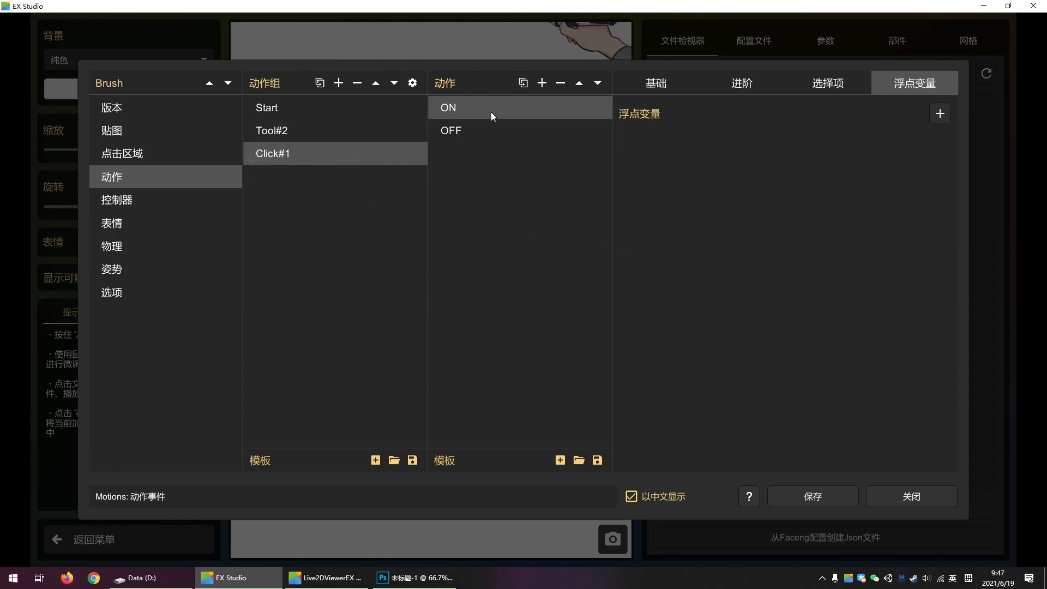
click(658, 87)
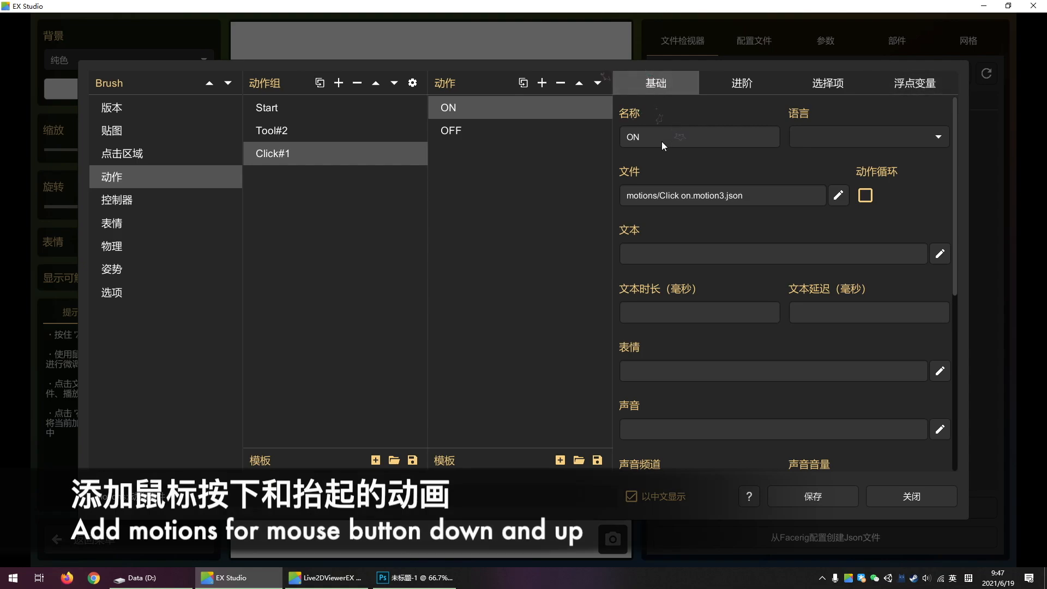
click(489, 130)
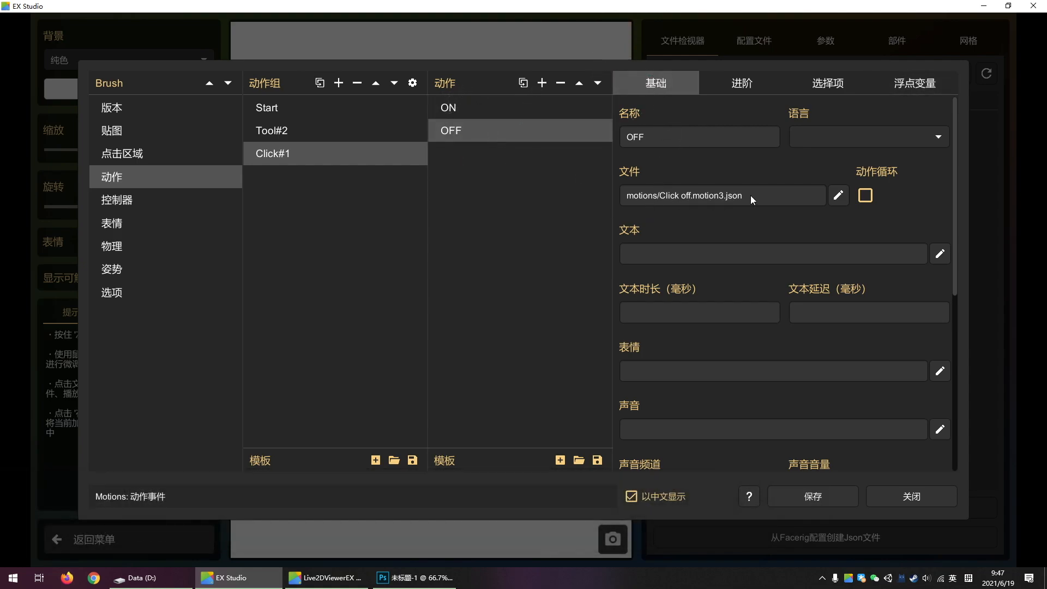
Examine the mouse tracking controller's ParamAngleX and ParamAngleY items, including their axis, range and mouse input settings
click(172, 205)
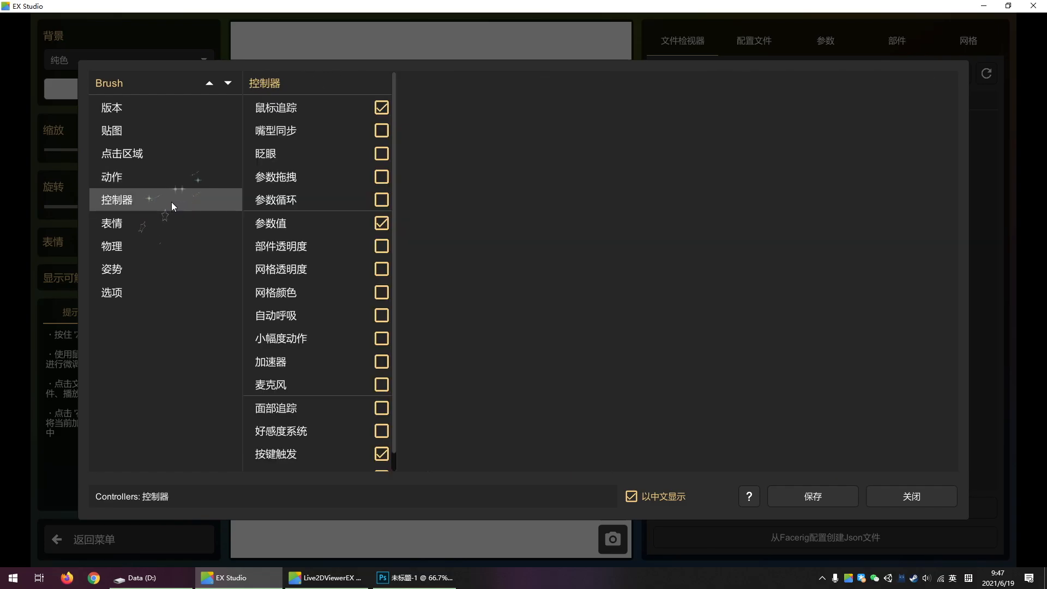
click(285, 111)
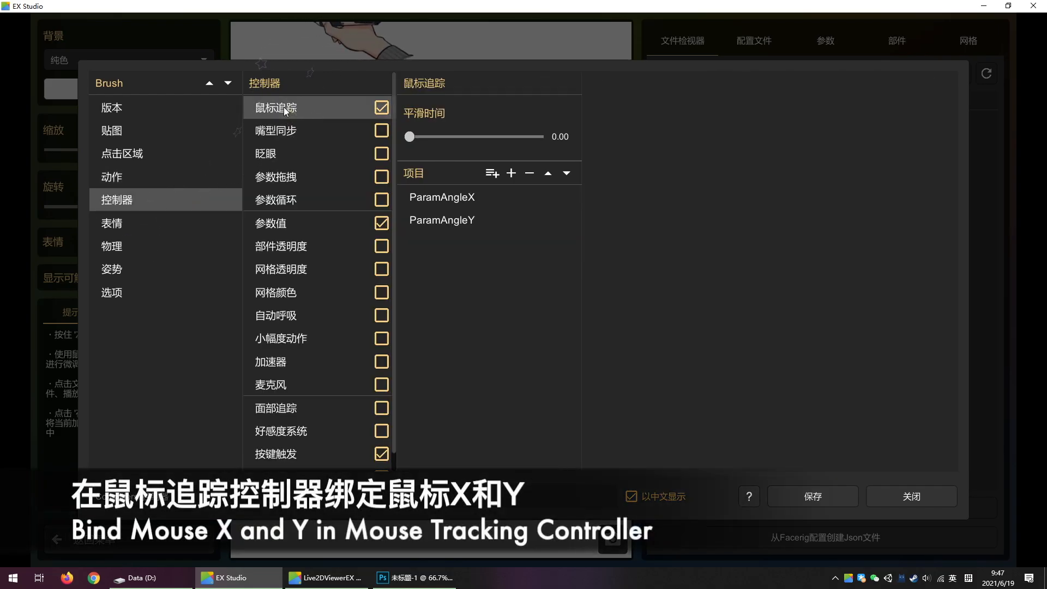
click(444, 201)
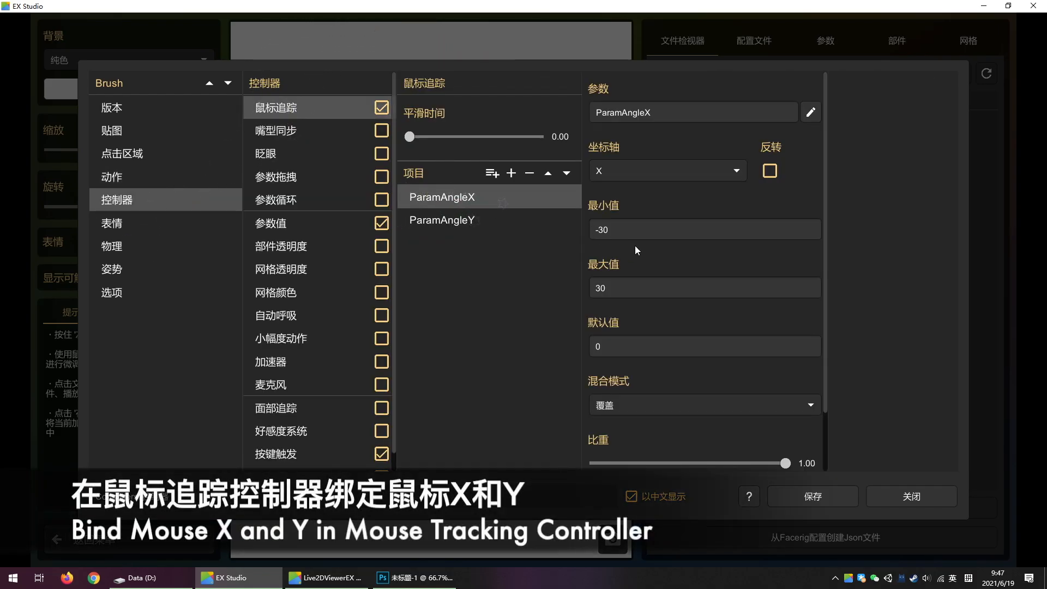
scroll(630, 457, down, 3)
click(630, 457)
click(642, 474)
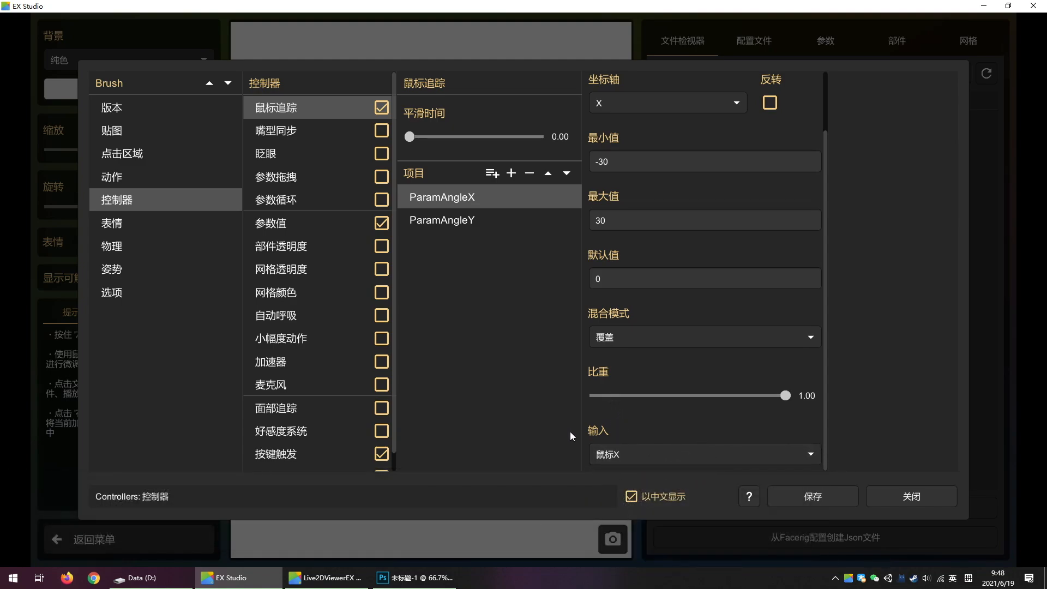
click(468, 221)
scroll(622, 421, down, 3)
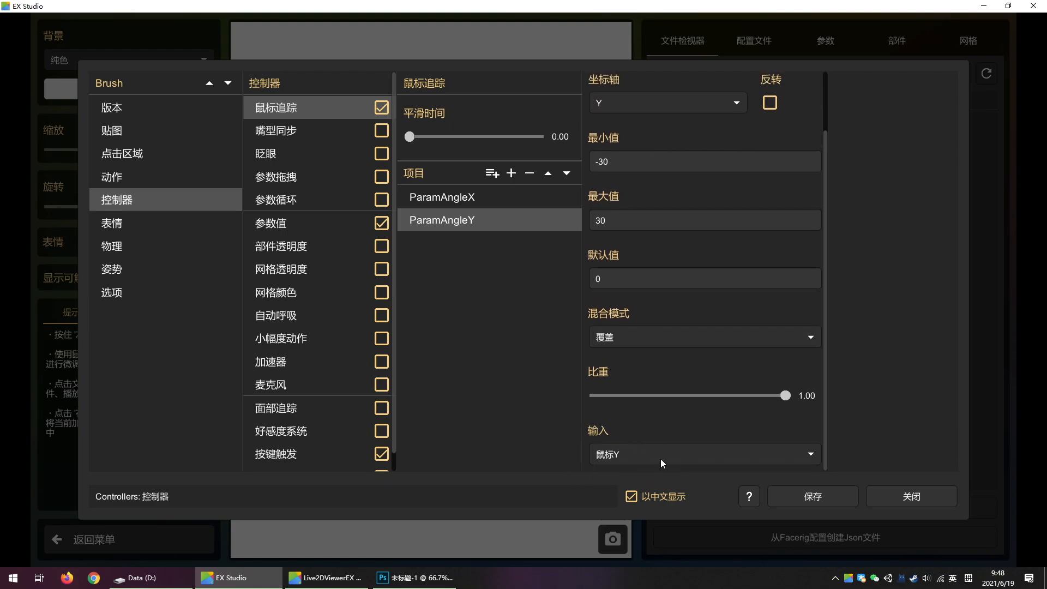
Examine the horizontal and vertical screen resolution options of the parameter value controller, including their parameter IDs and key values
click(292, 225)
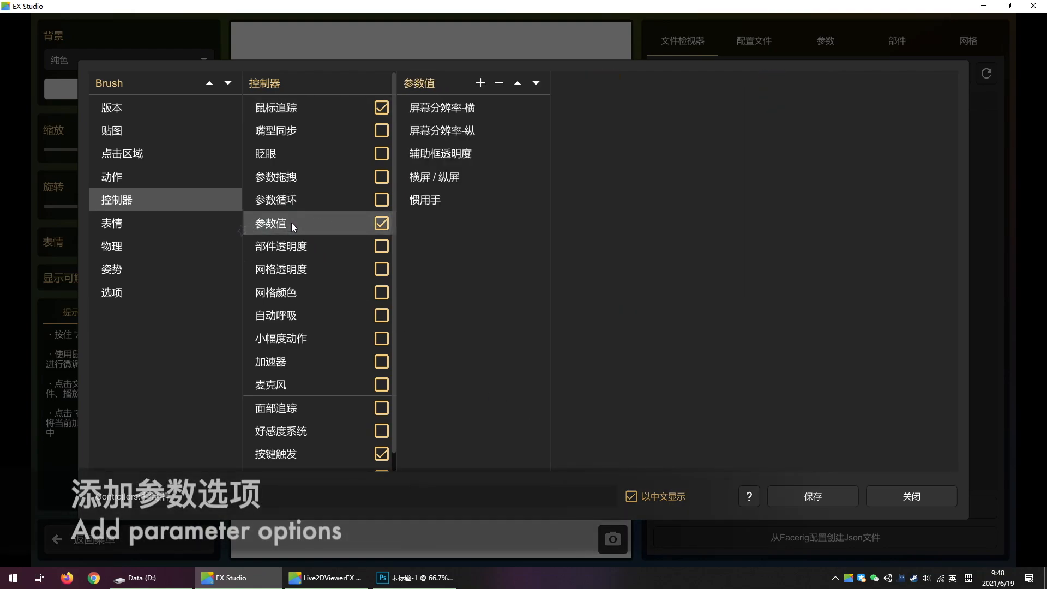
click(434, 109)
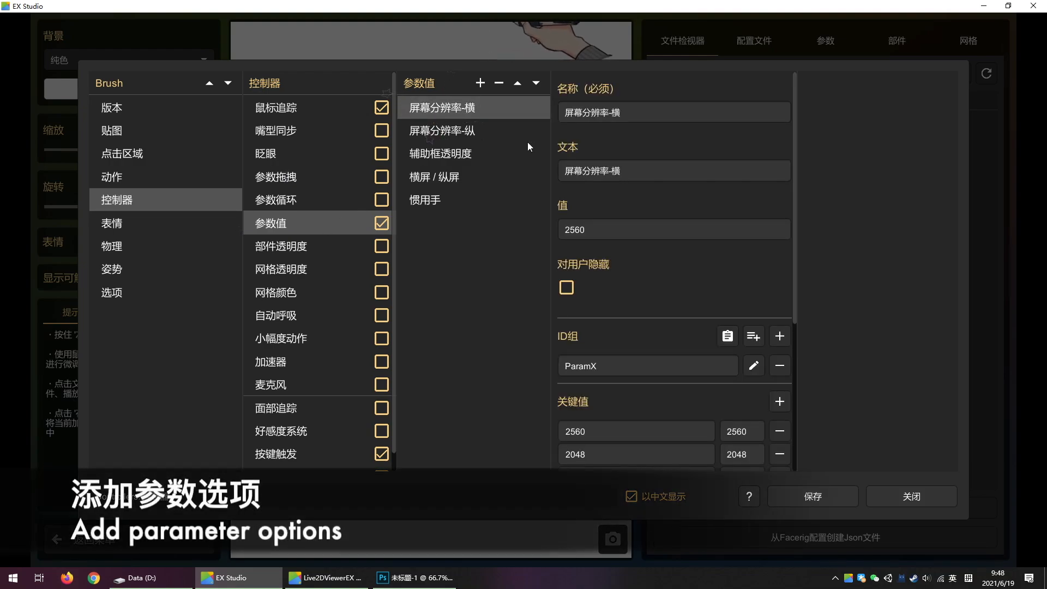
scroll(630, 193, down, 4)
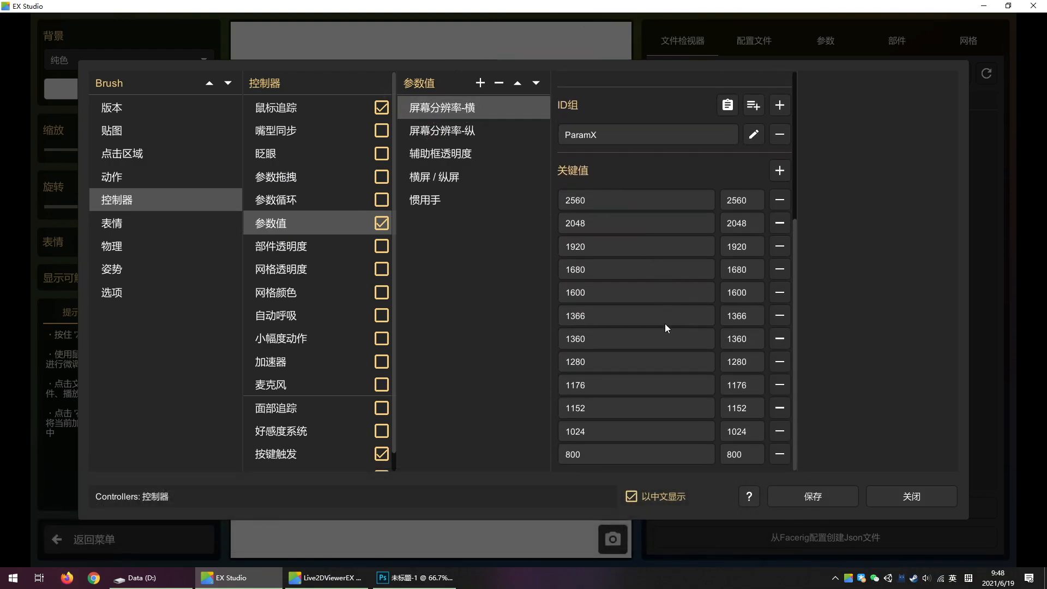
scroll(625, 323, up, 5)
scroll(624, 322, down, 1)
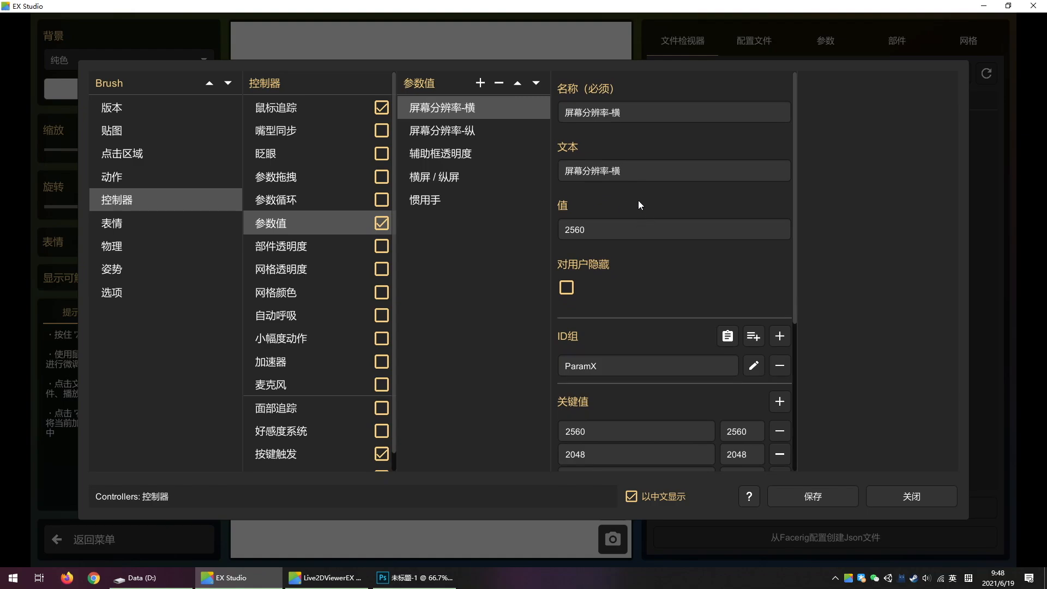
click(498, 132)
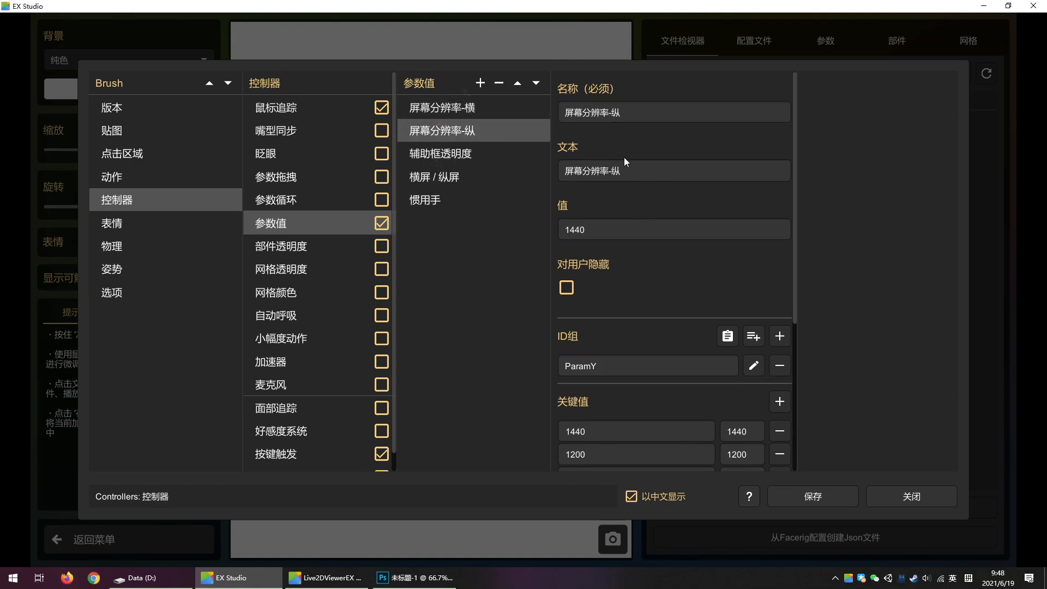
scroll(616, 265, down, 10)
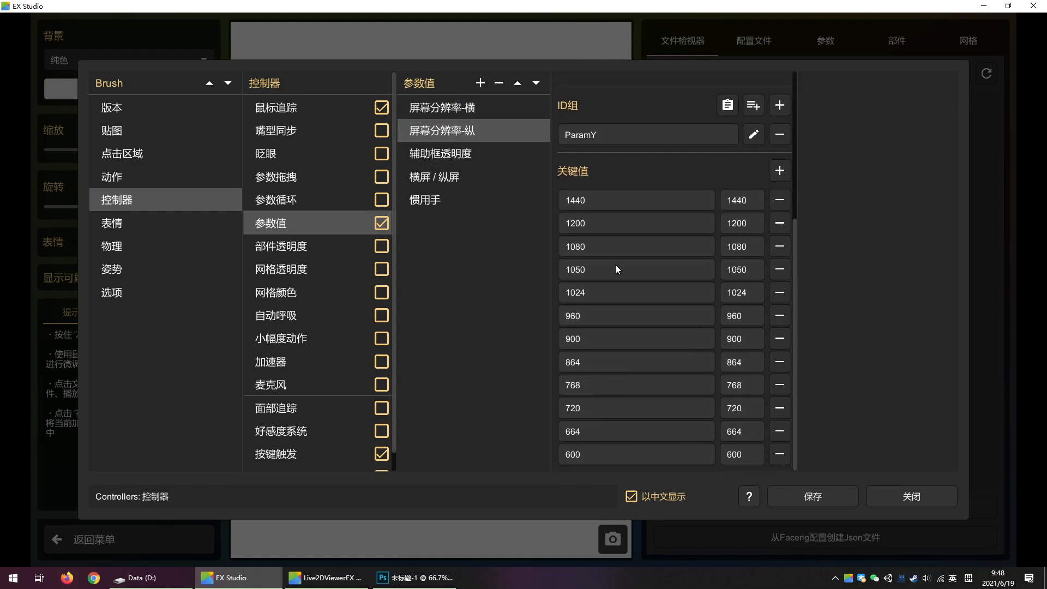
Examine the helper frame opacity, landscape/portrait and dominant hand options of the parameter value controller
click(456, 155)
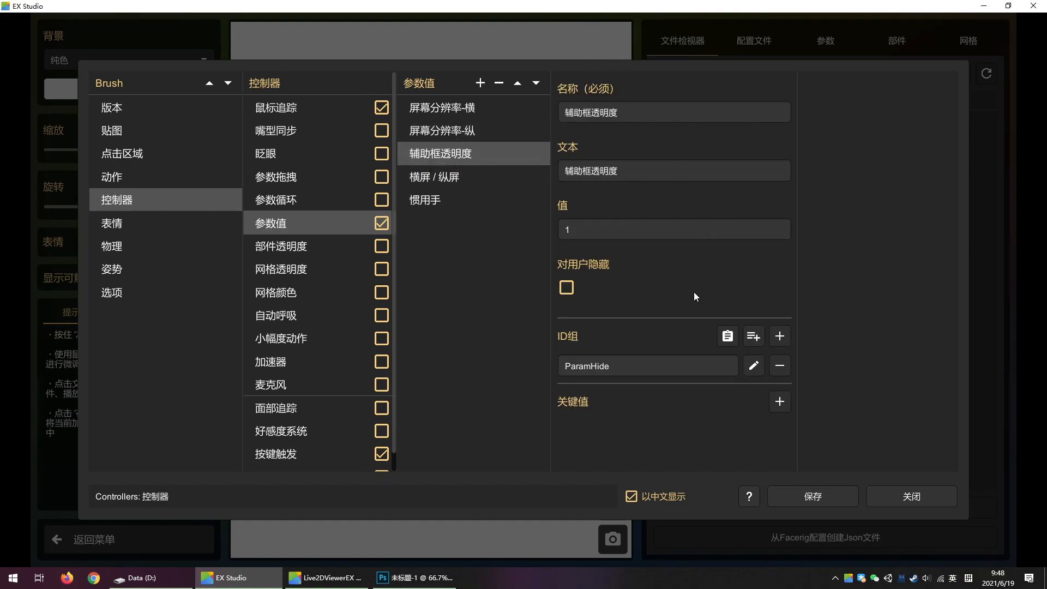
click(423, 179)
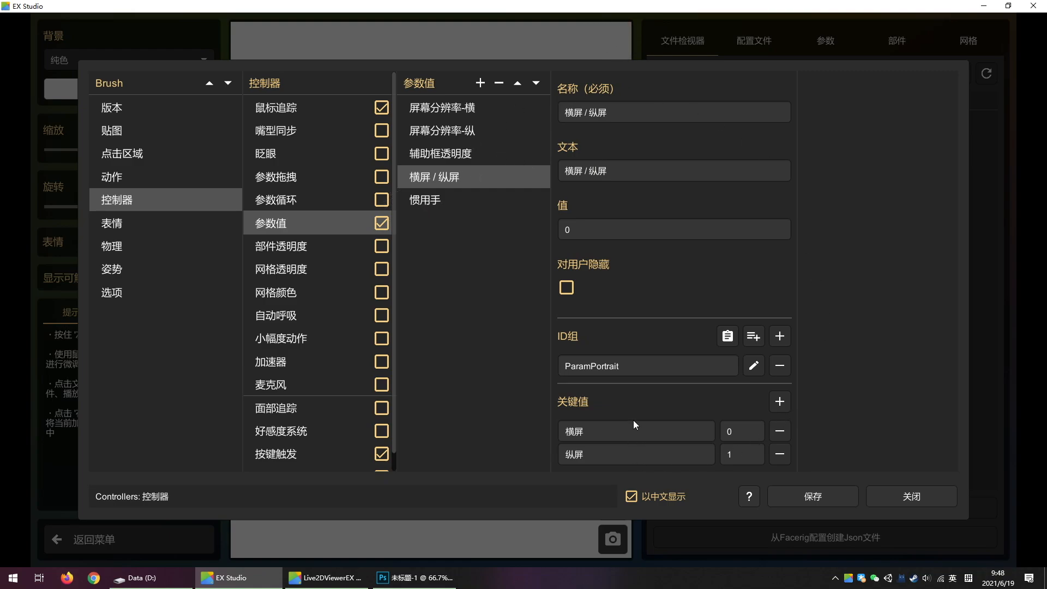
scroll(635, 419, down, 3)
click(451, 202)
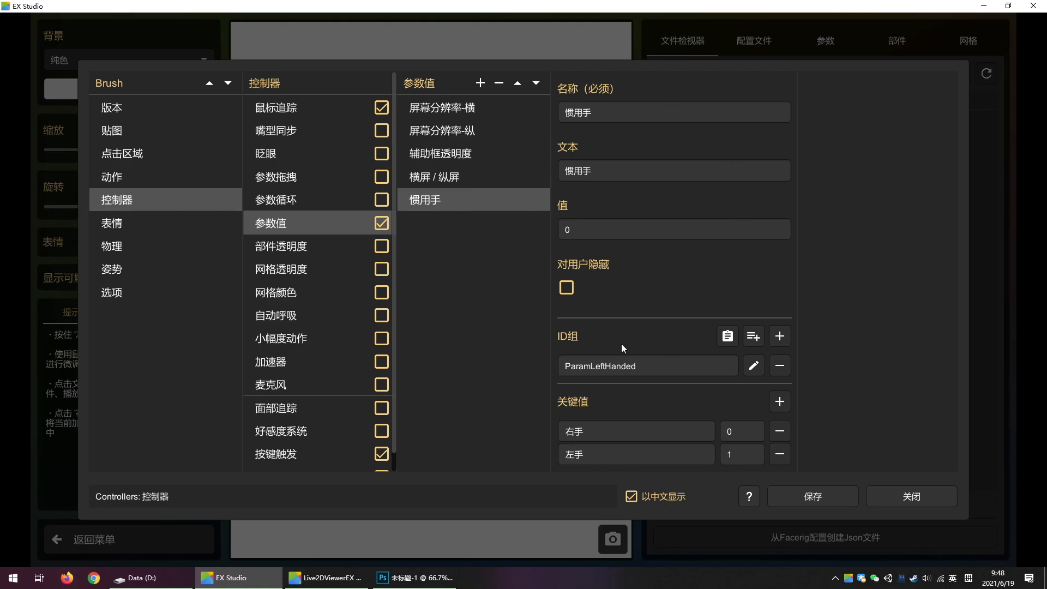
Review the motions assigned to the left mouse button, E and B key triggers, and close the configuration editor
scroll(334, 425, down, 2)
click(299, 436)
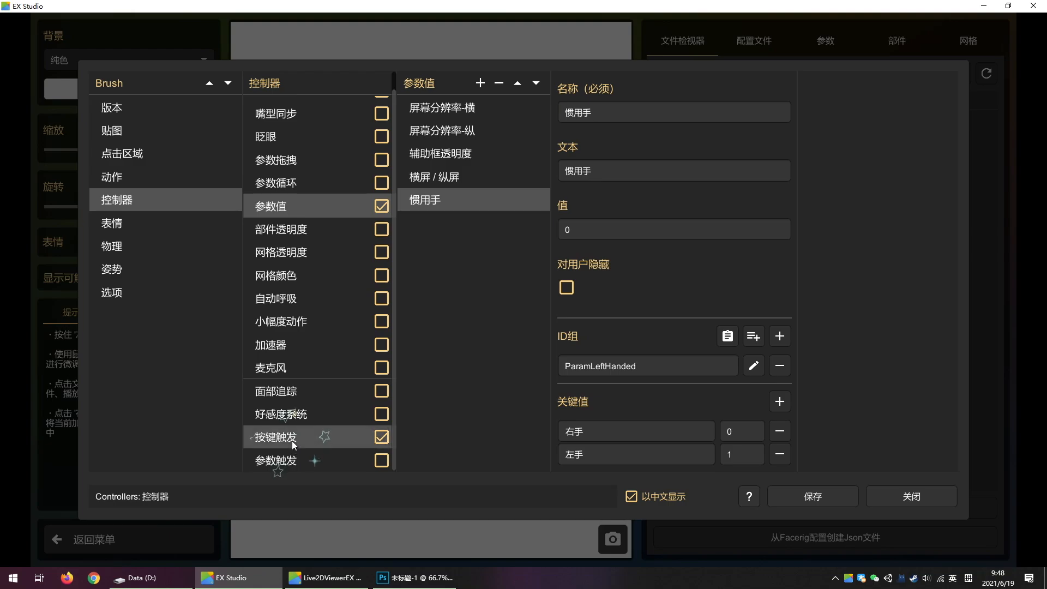
click(443, 109)
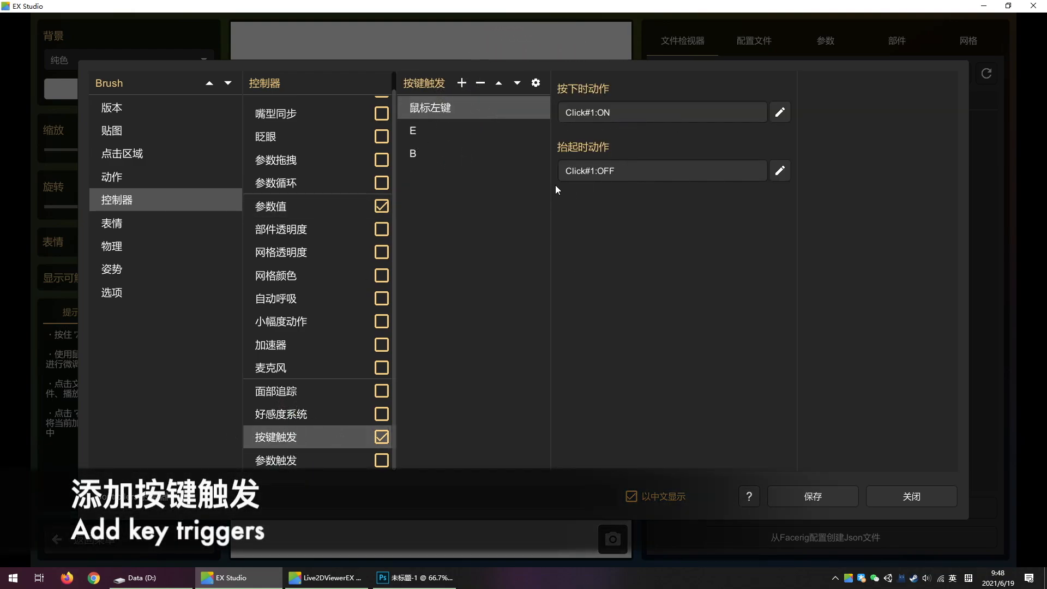
click(447, 128)
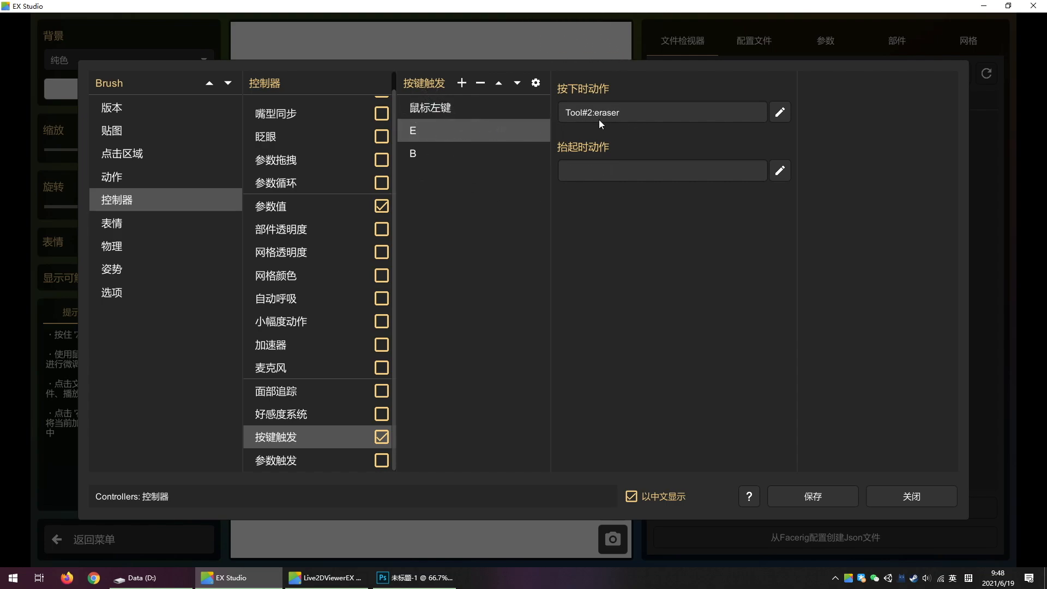
click(449, 155)
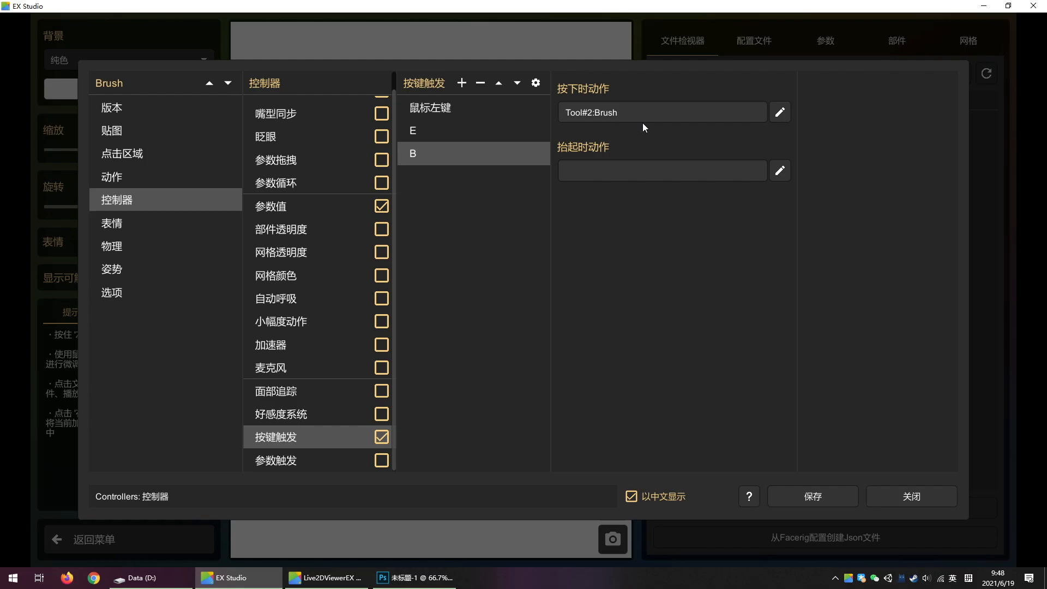
click(889, 497)
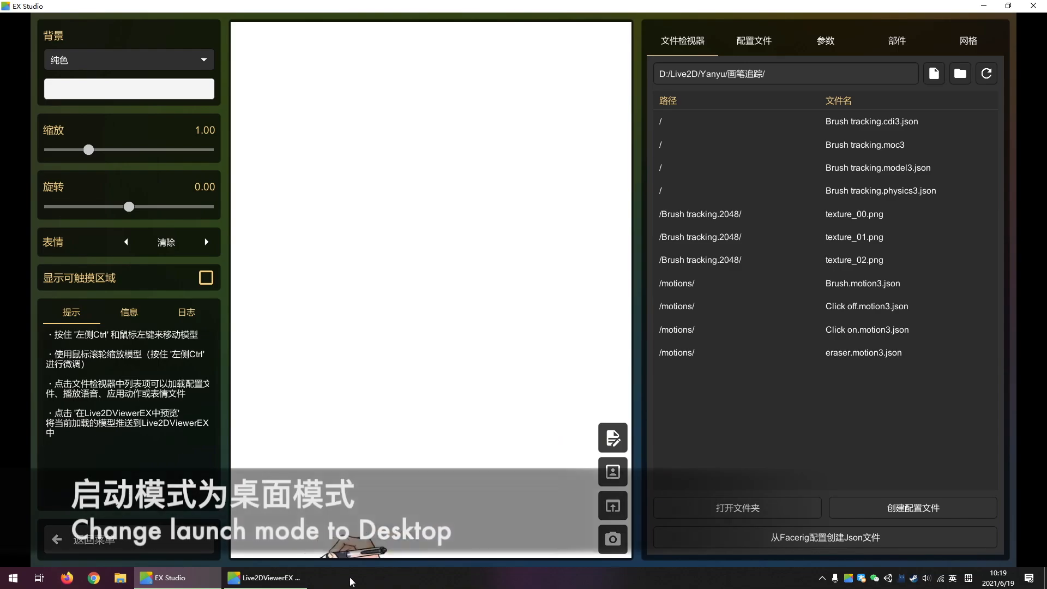
Switch to the Live2DViewerEX Control Panel and set the launch mode to Desktop (桌面)
click(264, 578)
click(322, 378)
click(307, 417)
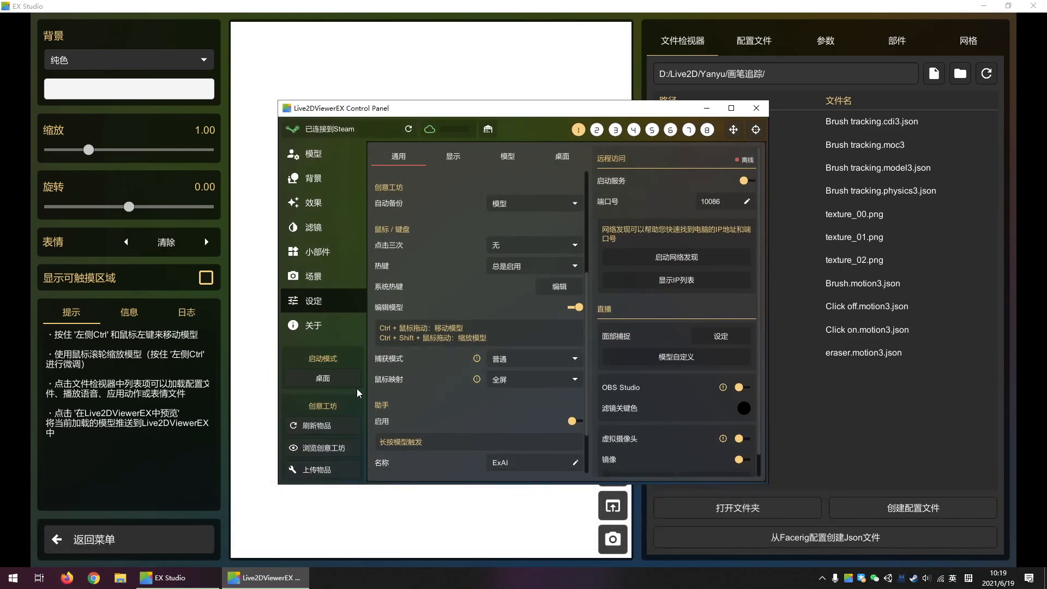
In the desktop settings, have always on top (总在最前) enabled and set the display type to fullscreen (全屏)
click(567, 159)
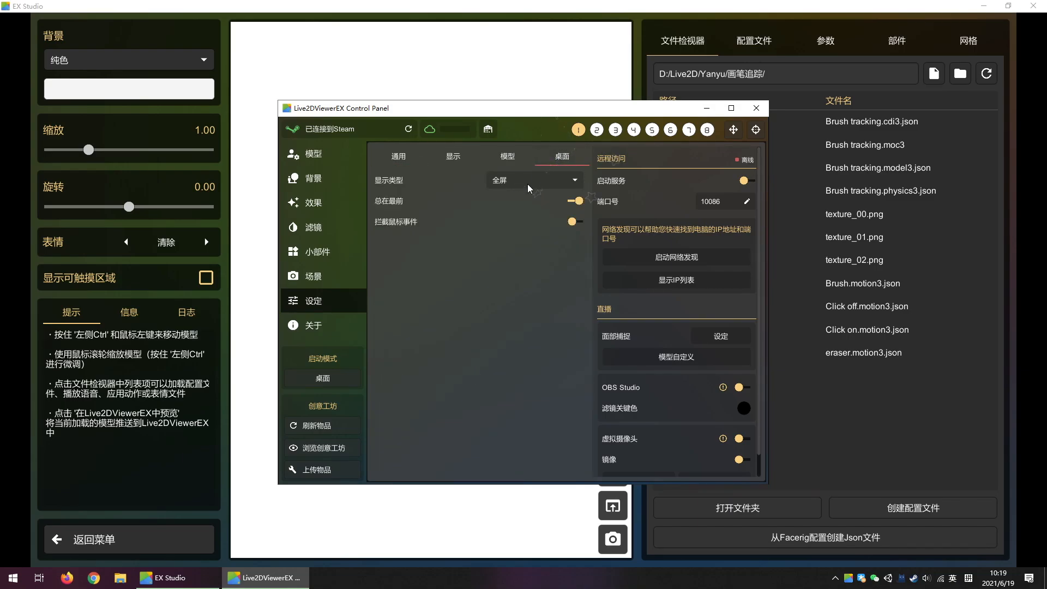
click(575, 203)
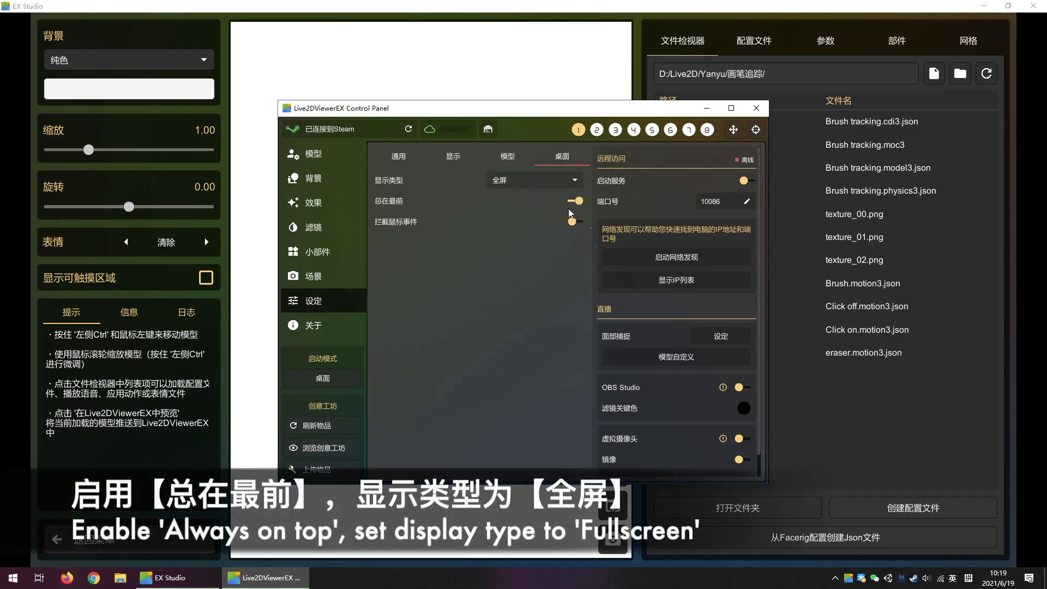
click(505, 181)
click(502, 198)
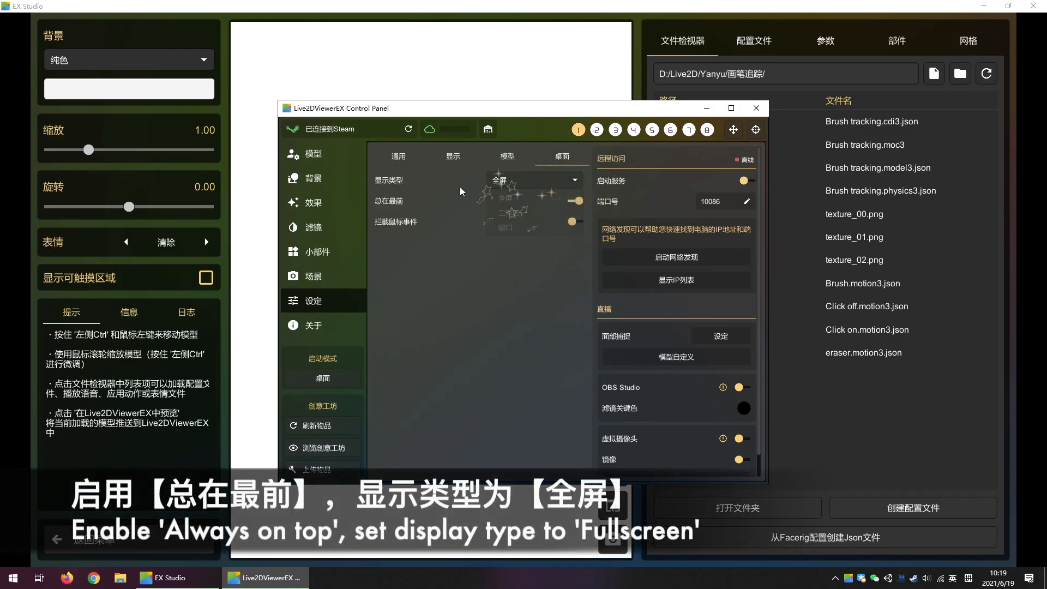
Check the hotkey option in the general settings, minimize the control panel and preview the model from EX Studio in Live2DViewerEX
click(399, 158)
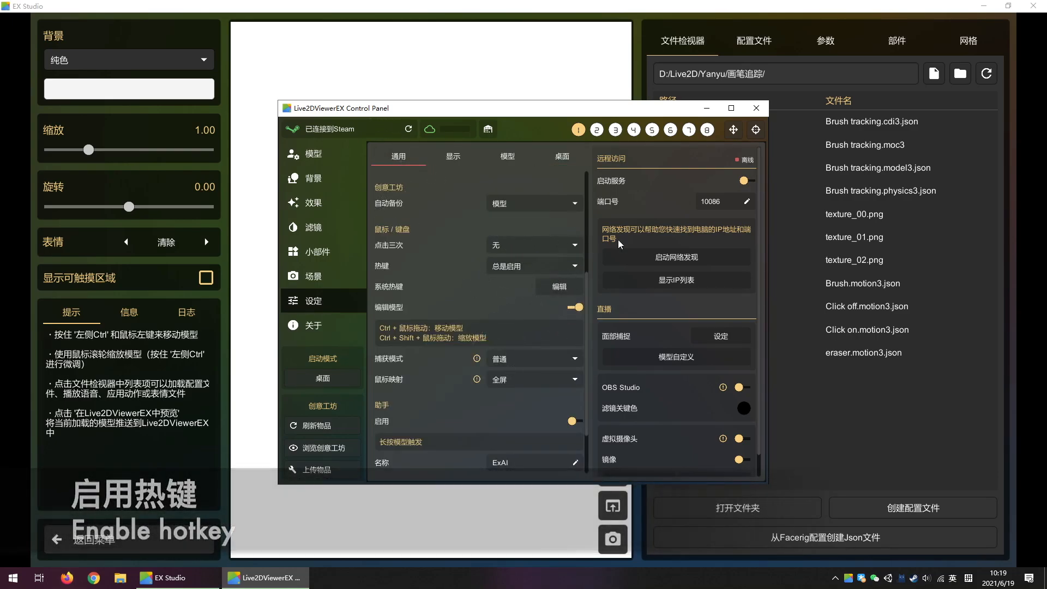
click(707, 108)
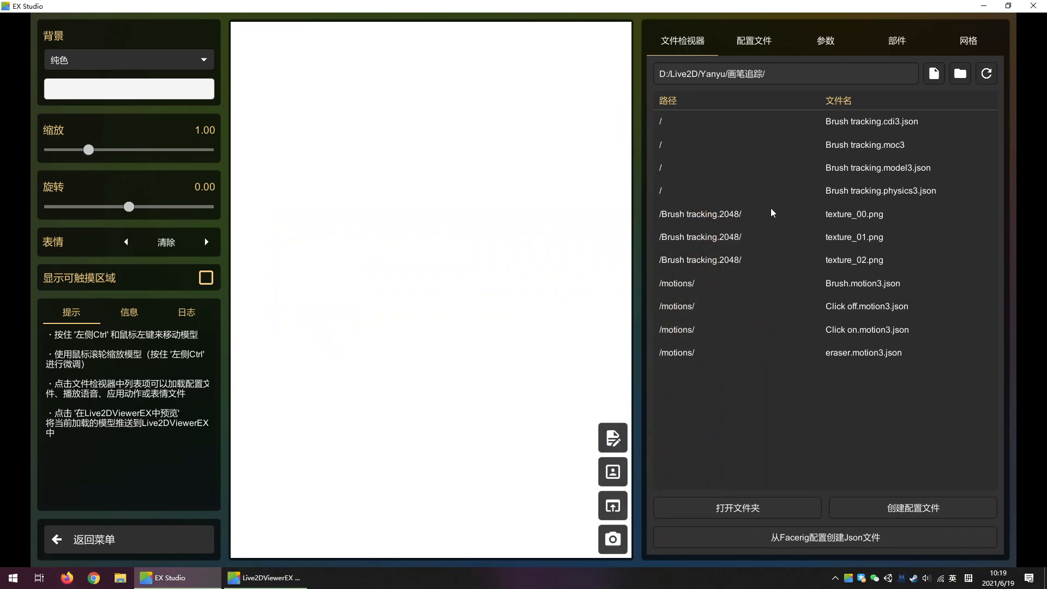
click(613, 507)
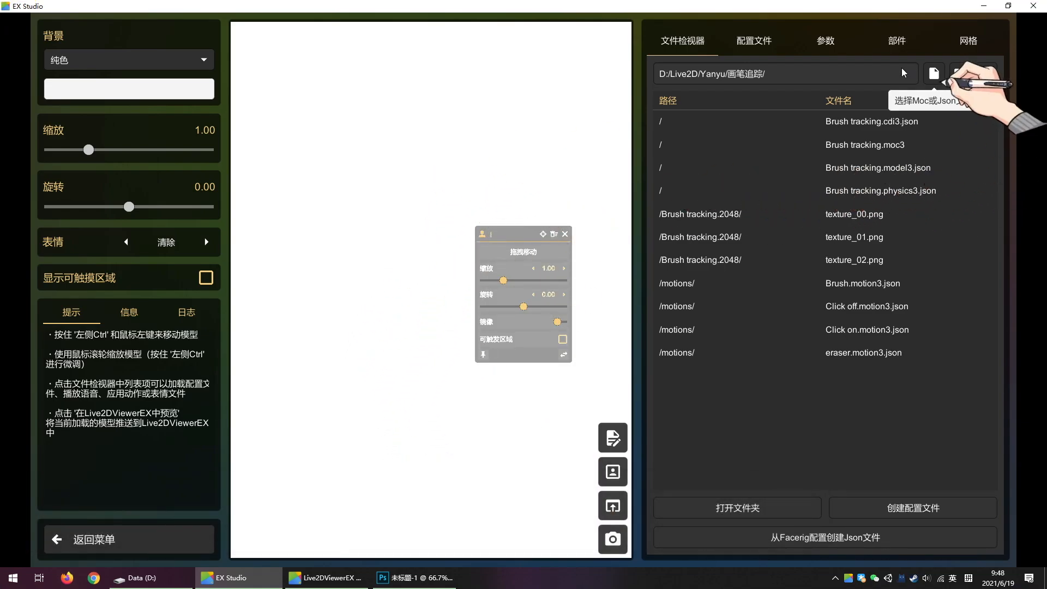
click(826, 43)
click(757, 43)
click(922, 42)
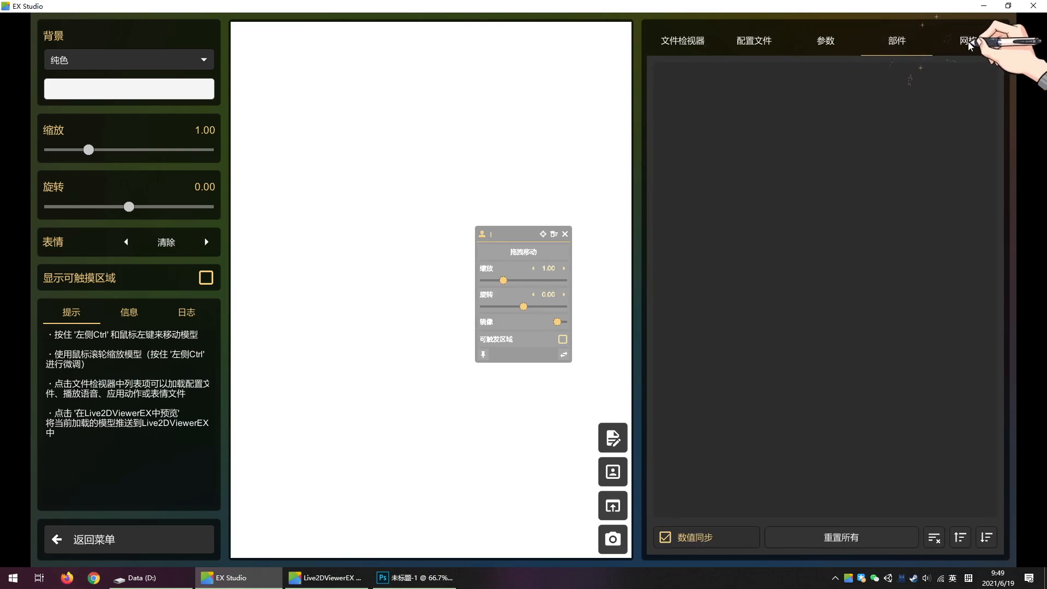
click(968, 40)
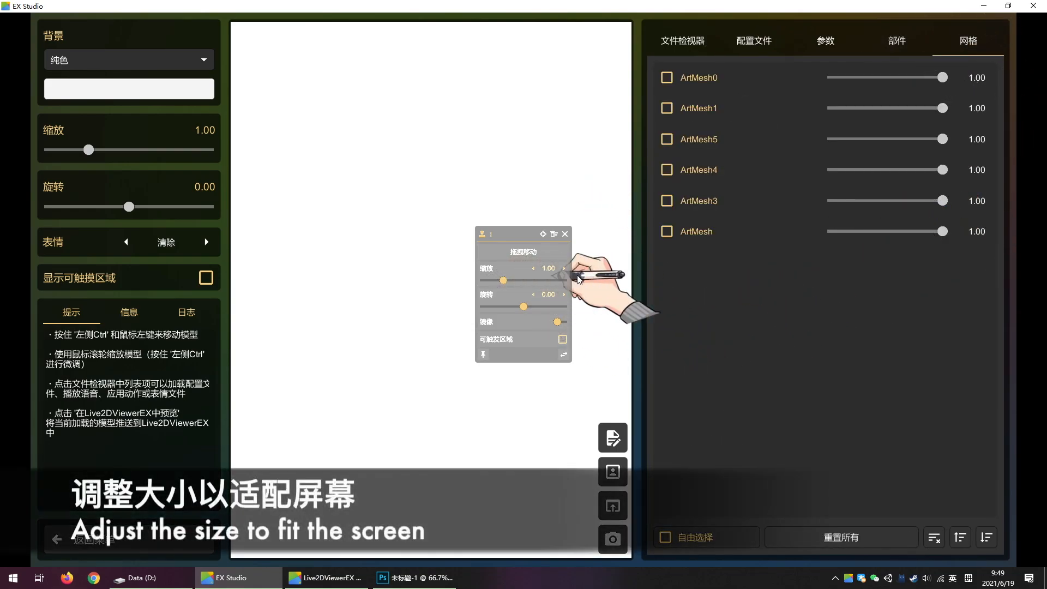
Open the parameter options in the desktop model's floating panel and set the helper frame opacity (辅助框透明度) to 1.00
click(564, 354)
click(496, 371)
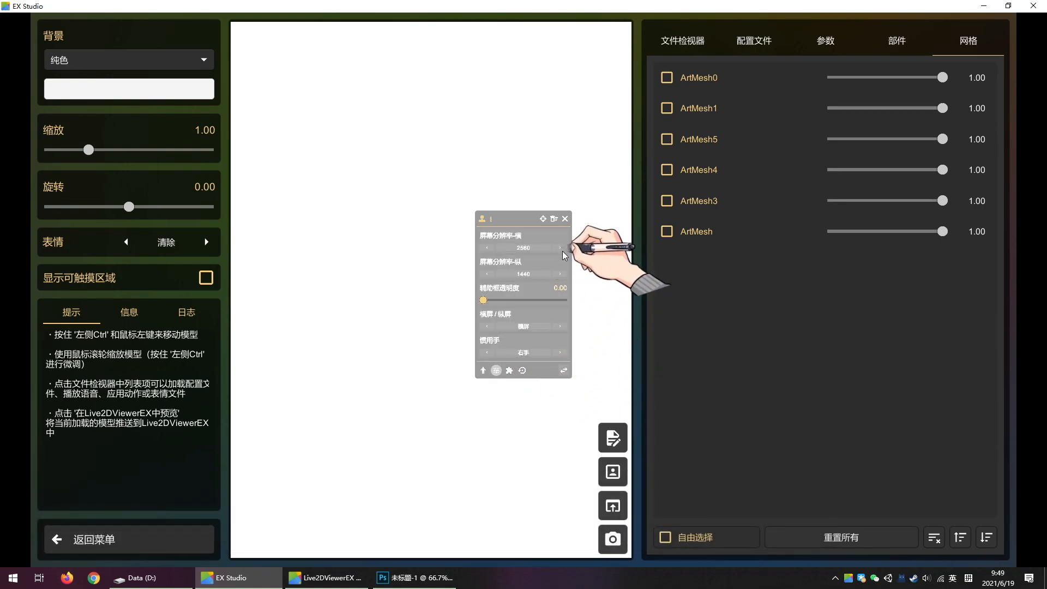
drag(520, 304, 583, 301)
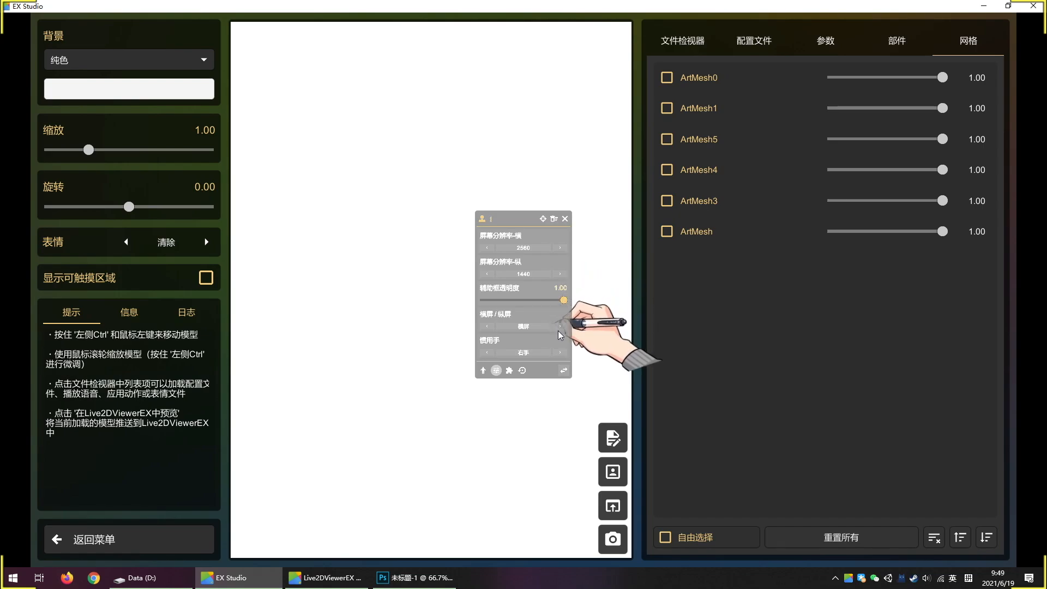
Switch the dominant hand (惯用手) to 左手 and back to 右手, and close the model's floating panel
click(487, 354)
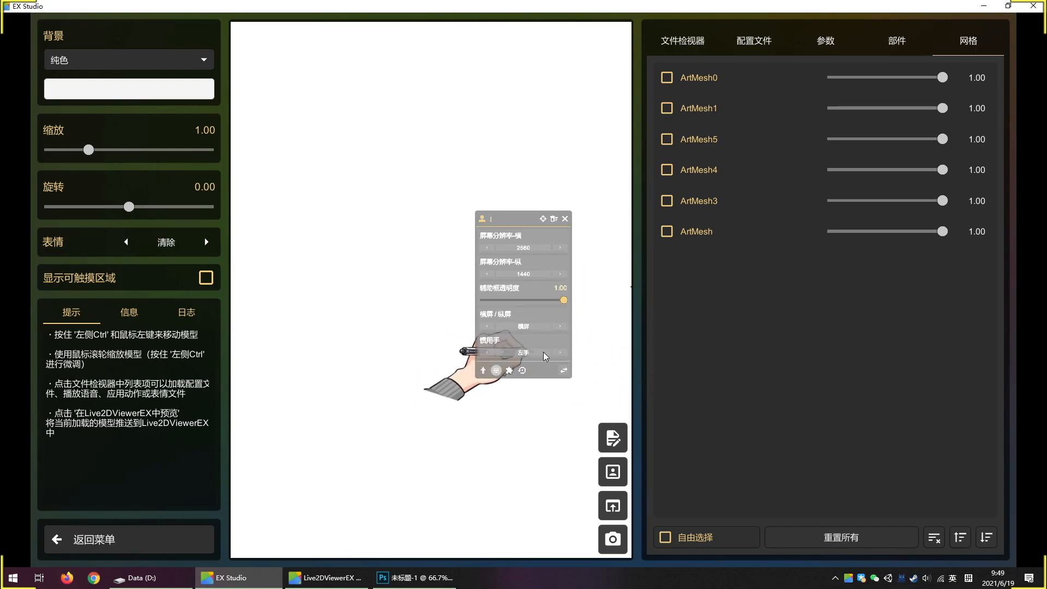
click(565, 358)
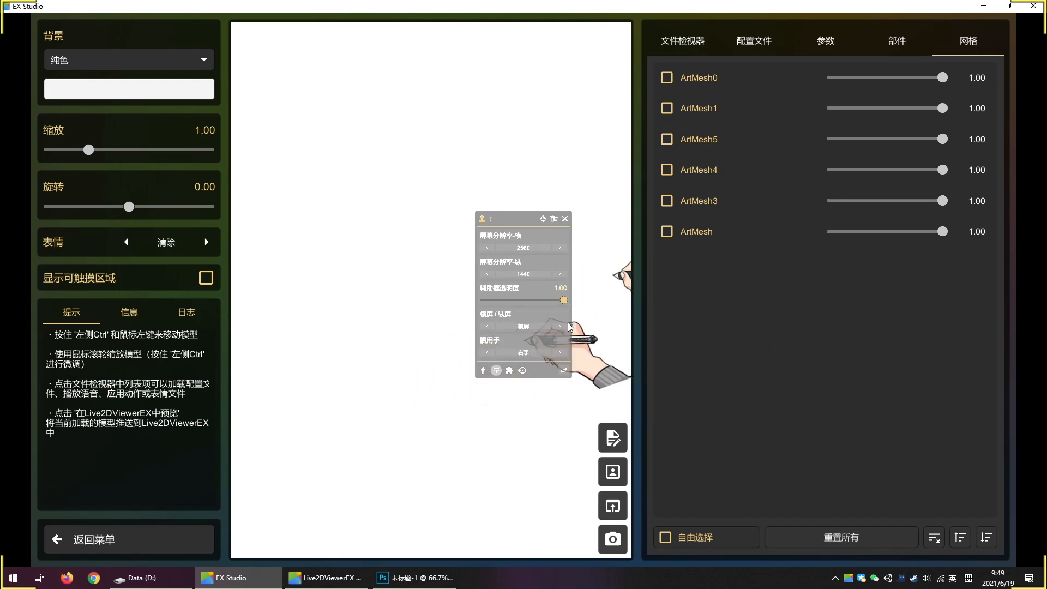
click(565, 218)
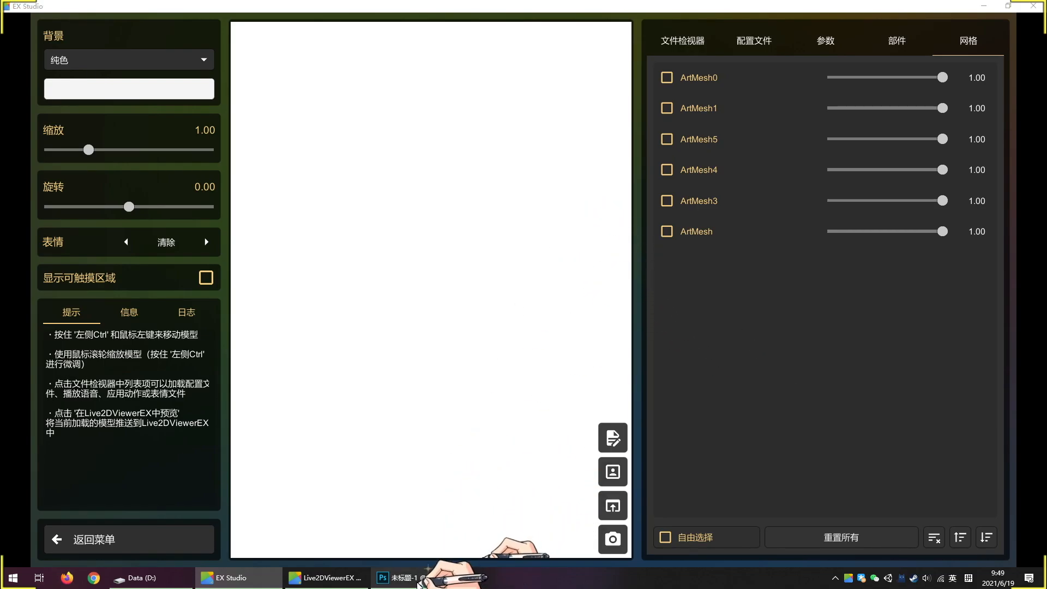
Switch to Photoshop and paint a looping black scribble down the middle of the canvas with the Brush tool
click(419, 583)
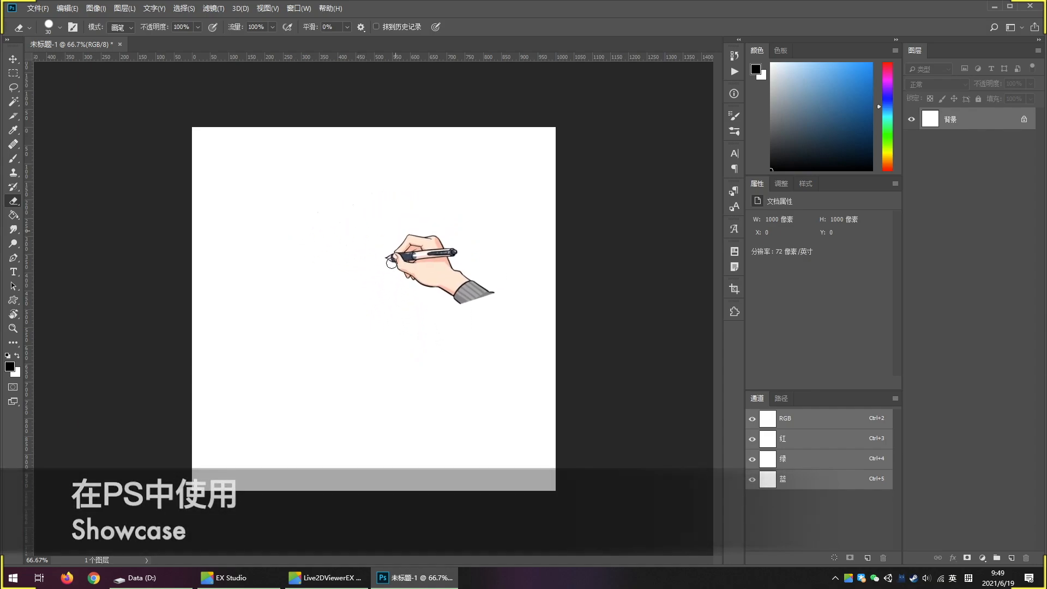
key(b)
mouse_move(306, 237)
mouse_down()
mouse_move(325, 227)
mouse_move(400, 245)
mouse_move(325, 266)
mouse_move(383, 302)
mouse_move(431, 291)
mouse_move(359, 325)
mouse_move(444, 360)
mouse_move(405, 402)
mouse_up()
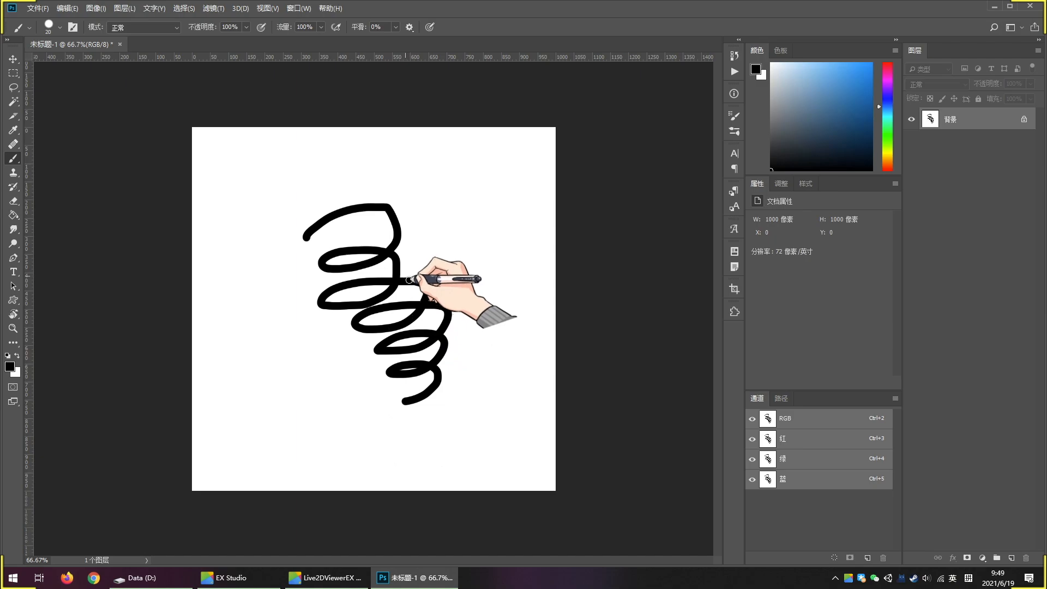
Erase the middle and lower end of the scribble with the Eraser tool
mouse_move(398, 274)
mouse_down()
mouse_move(396, 225)
mouse_move(397, 252)
mouse_move(444, 347)
mouse_move(410, 358)
mouse_up()
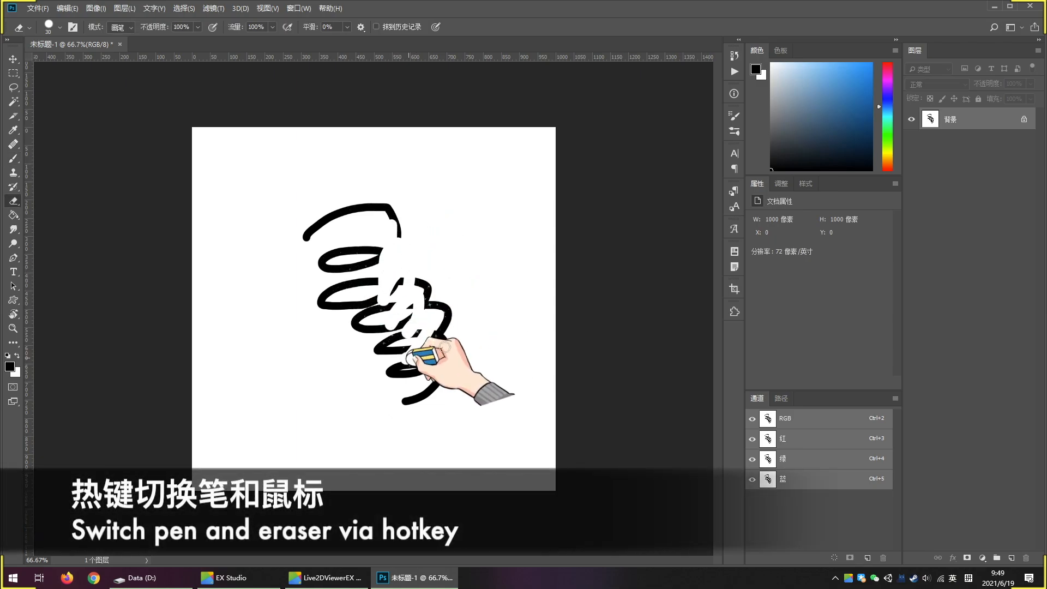
mouse_move(431, 401)
mouse_down()
mouse_move(491, 314)
mouse_move(500, 283)
mouse_move(486, 310)
mouse_move(499, 322)
mouse_move(486, 343)
mouse_up()
Paint several black dots and short strokes beside and below the scribble with the Brush tool
key(b)
click(483, 307)
click(496, 319)
click(480, 348)
click(472, 361)
click(504, 361)
drag(424, 399, 438, 402)
click(445, 403)
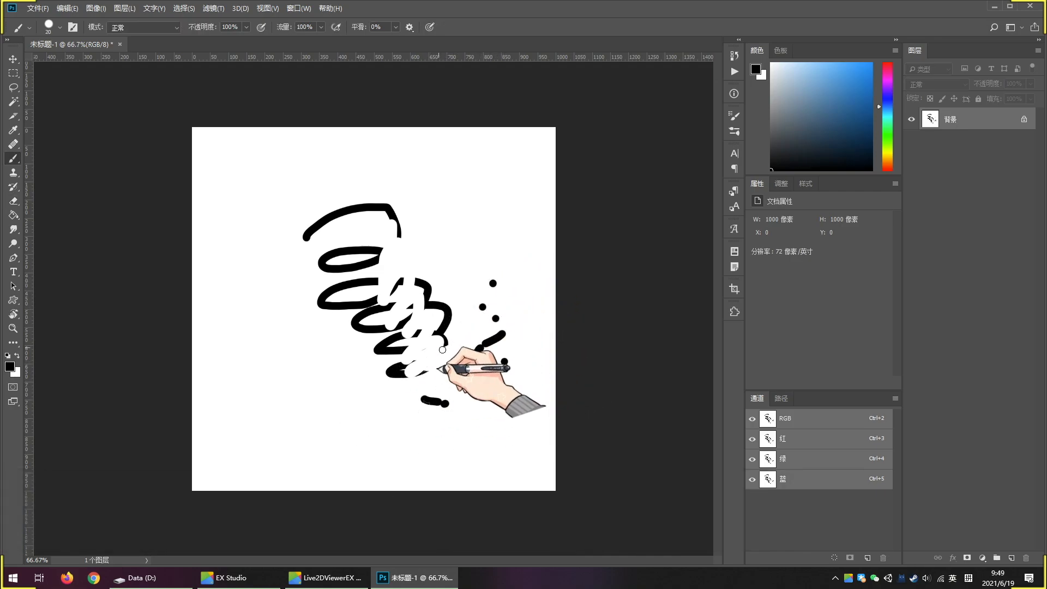
Erase the dots and short strokes beside and below the scribble with the Eraser tool
key(e)
mouse_move(466, 368)
mouse_down()
mouse_move(494, 358)
mouse_move(487, 380)
mouse_move(520, 376)
mouse_move(495, 374)
mouse_move(508, 370)
mouse_move(445, 420)
mouse_move(462, 401)
mouse_move(416, 413)
mouse_up()
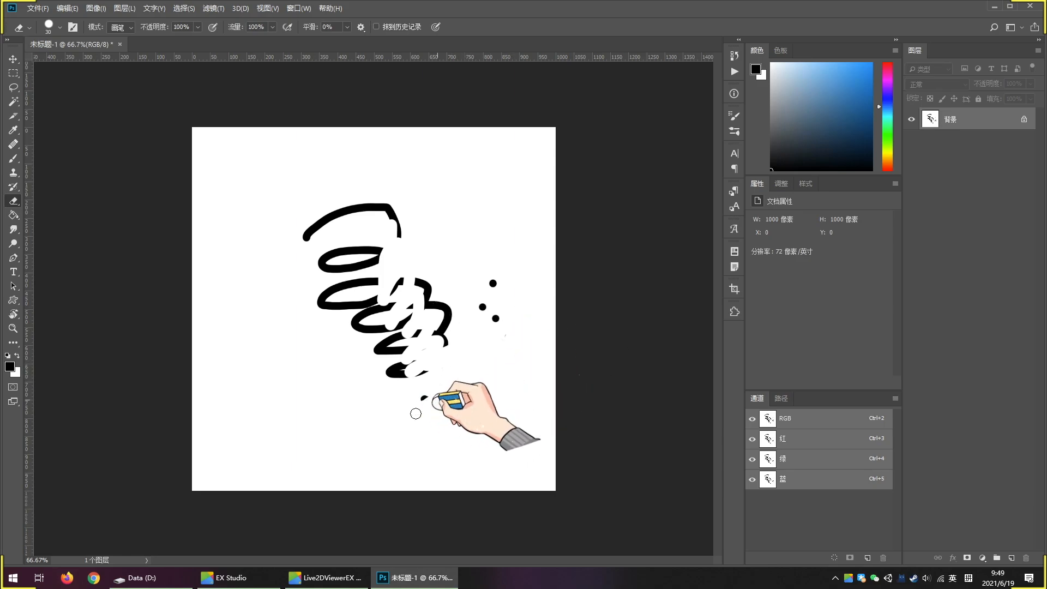
mouse_move(511, 313)
mouse_down()
mouse_move(486, 292)
mouse_move(499, 289)
mouse_up()
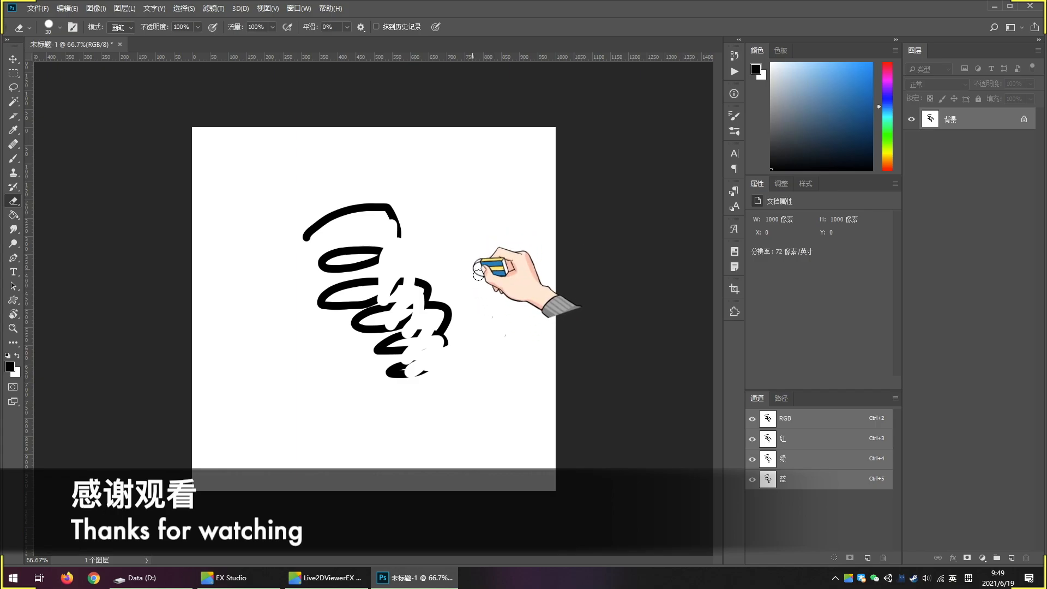